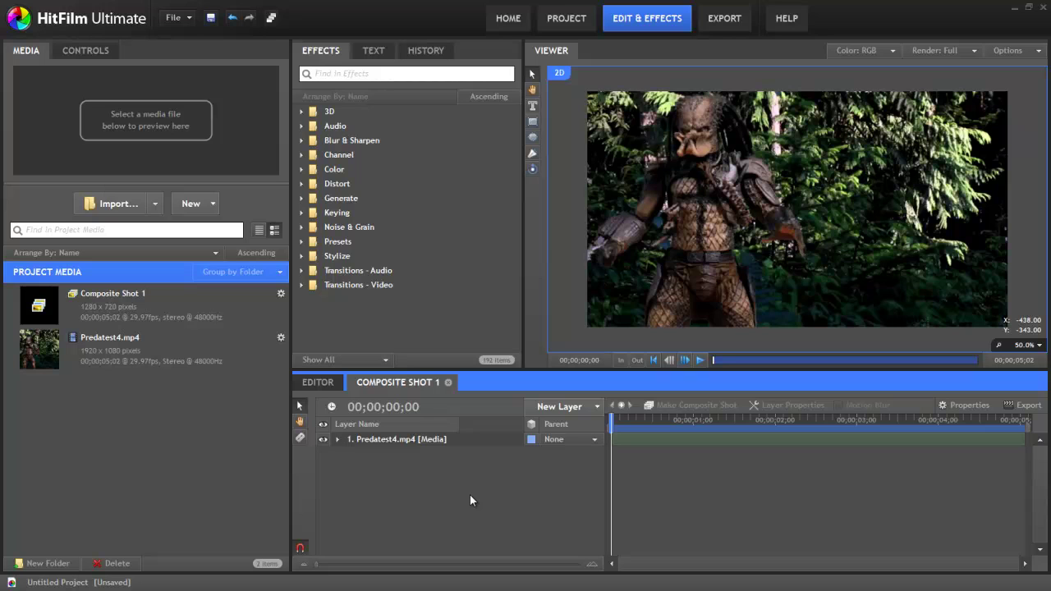
Select the Predatest4.mp4 layer and expand its Transform properties in the Controls panel
{"action": "left_click", "coordinate": [394, 439]}
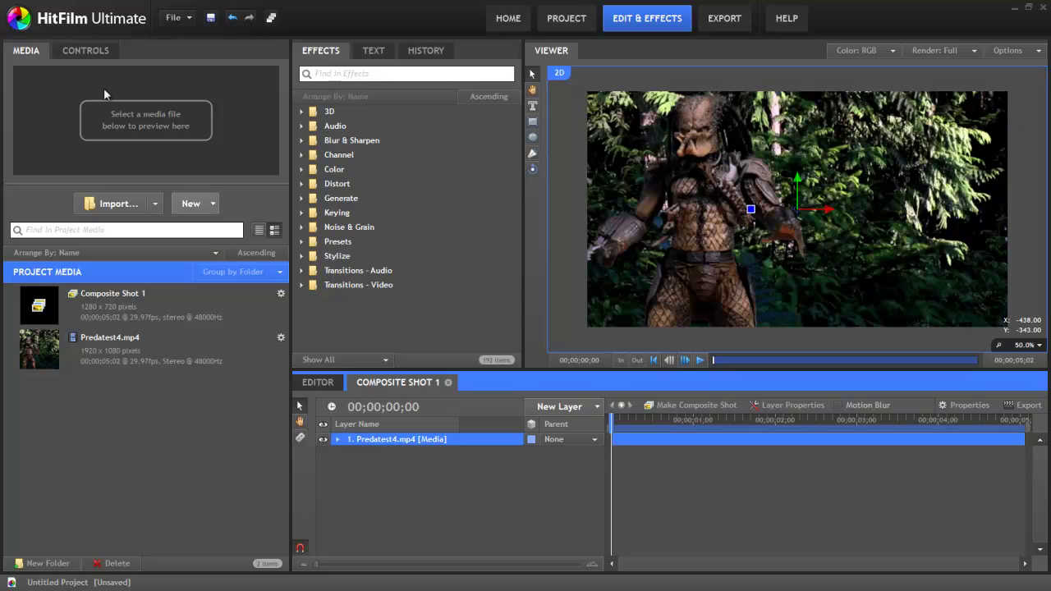
{"action": "left_click", "coordinate": [82, 51]}
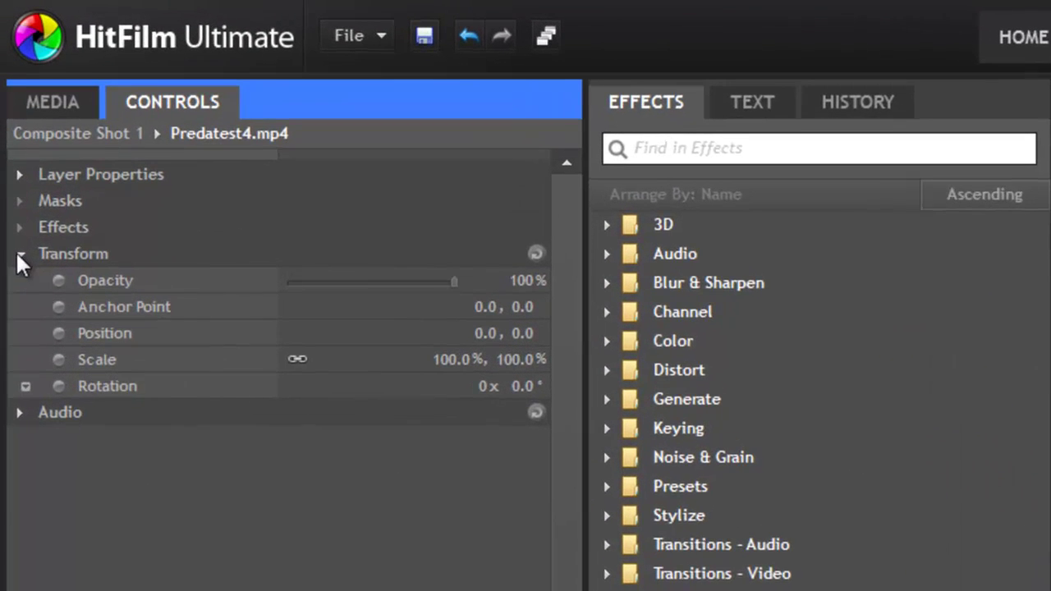
{"action": "left_click", "coordinate": [54, 161]}
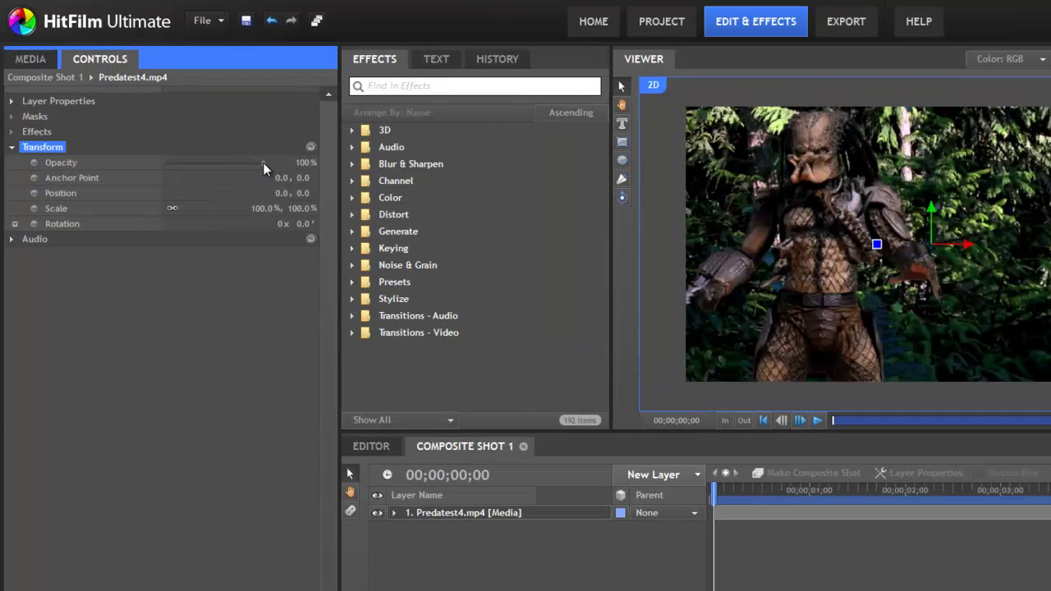
{"action": "left_click_drag", "start_coordinate": [227, 140], "coordinate": [271, 163]}
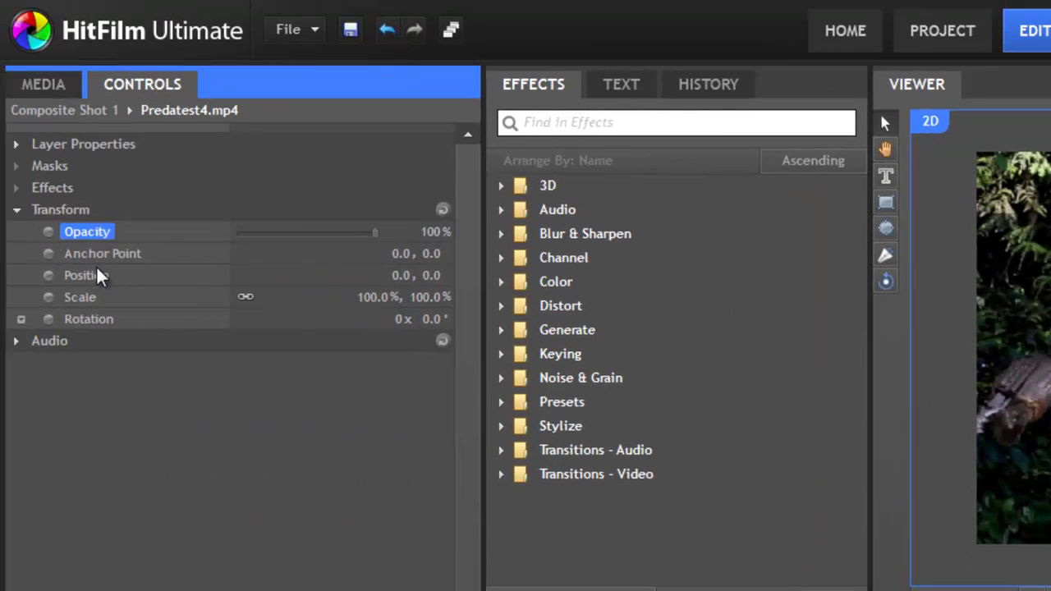
{"action": "left_click", "coordinate": [89, 275]}
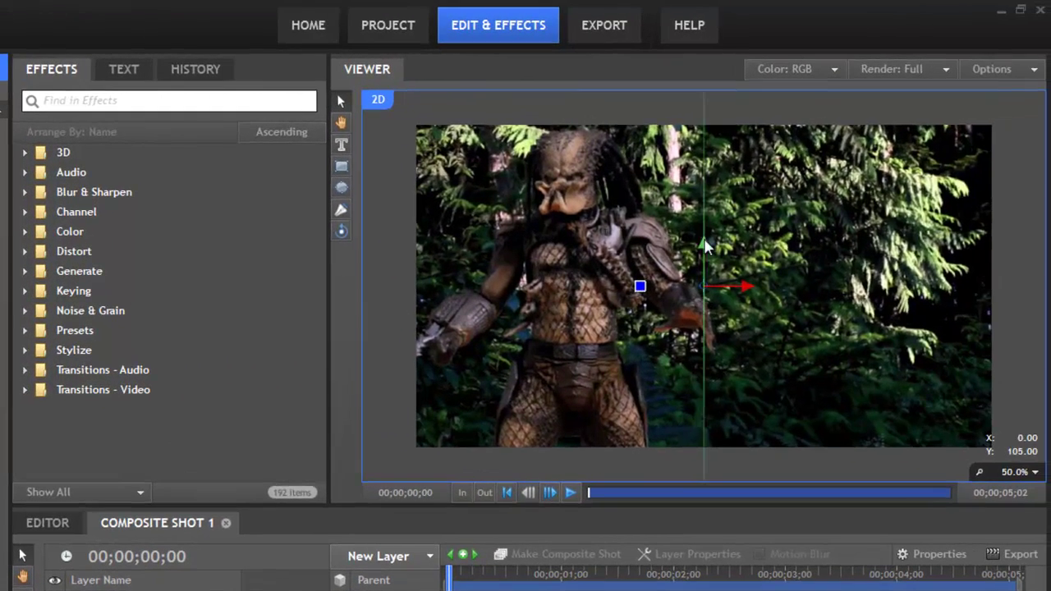
{"action": "left_click_drag", "start_coordinate": [923, 209], "coordinate": [927, 123]}
{"action": "left_click_drag", "start_coordinate": [708, 144], "coordinate": [704, 225]}
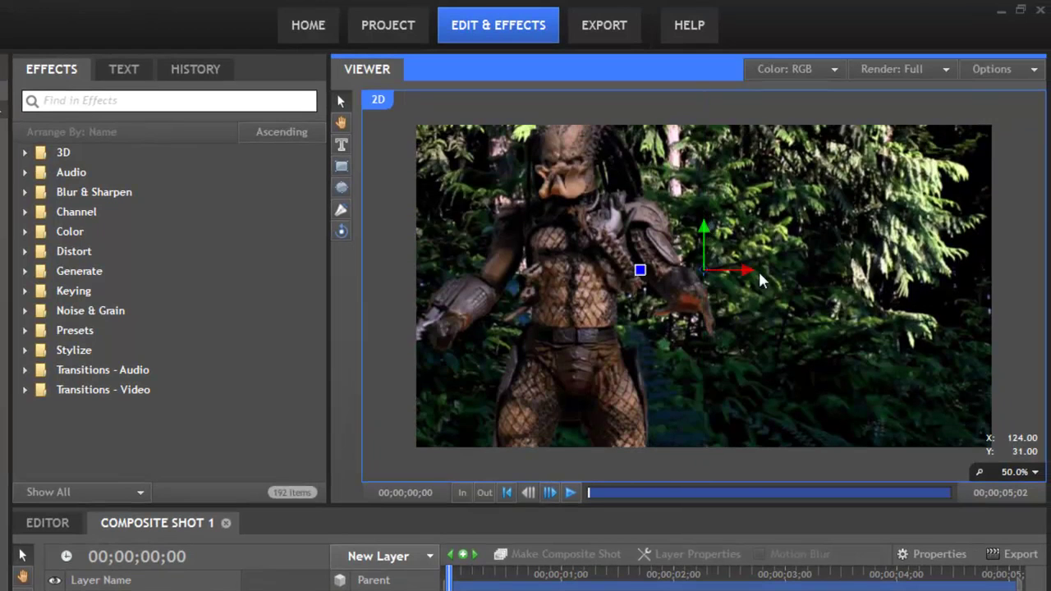
{"action": "mouse_move", "coordinate": [742, 269]}
{"action": "left_mouse_down"}
{"action": "mouse_move", "coordinate": [578, 265]}
{"action": "mouse_move", "coordinate": [740, 272]}
{"action": "left_mouse_up"}
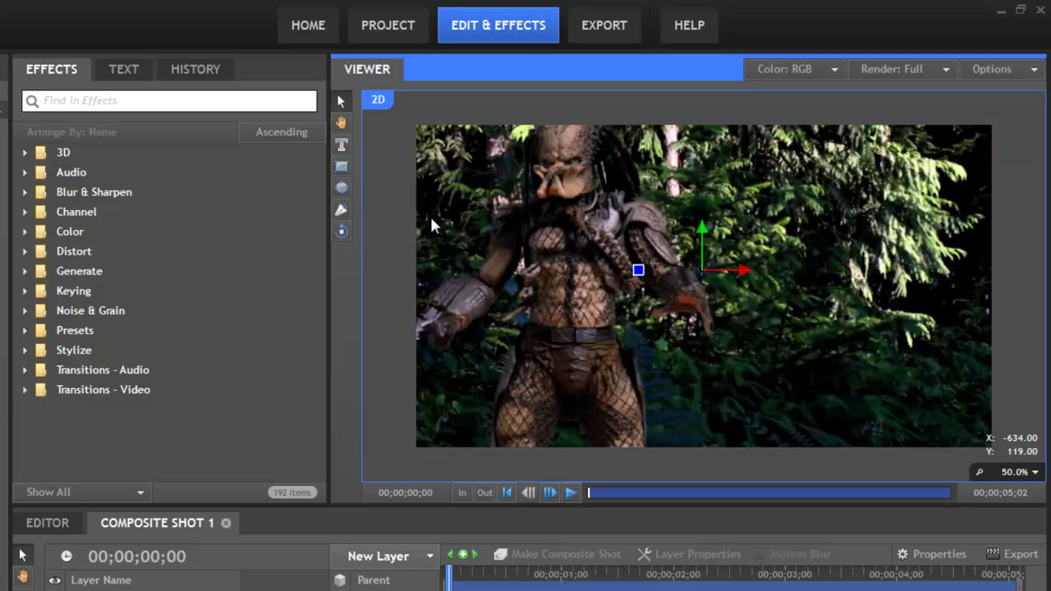
{"action": "left_click_drag", "start_coordinate": [706, 246], "coordinate": [765, 282]}
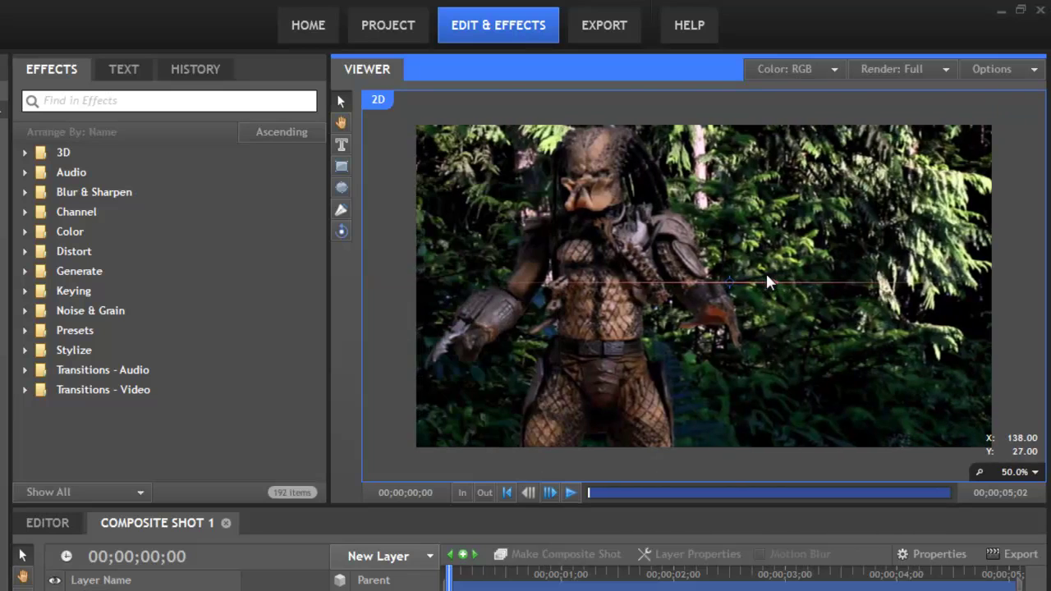
{"action": "left_click_drag", "start_coordinate": [548, 215], "coordinate": [752, 237]}
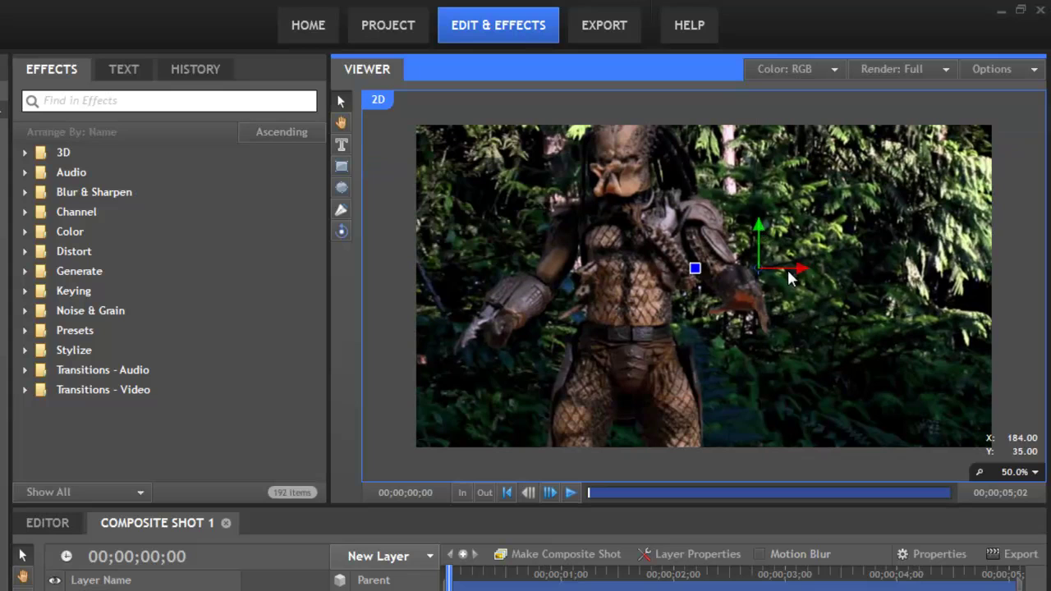
{"action": "mouse_move", "coordinate": [803, 270]}
{"action": "left_mouse_down"}
{"action": "mouse_move", "coordinate": [633, 270]}
{"action": "mouse_move", "coordinate": [853, 270]}
{"action": "mouse_move", "coordinate": [775, 270]}
{"action": "mouse_move", "coordinate": [809, 269]}
{"action": "left_mouse_up"}
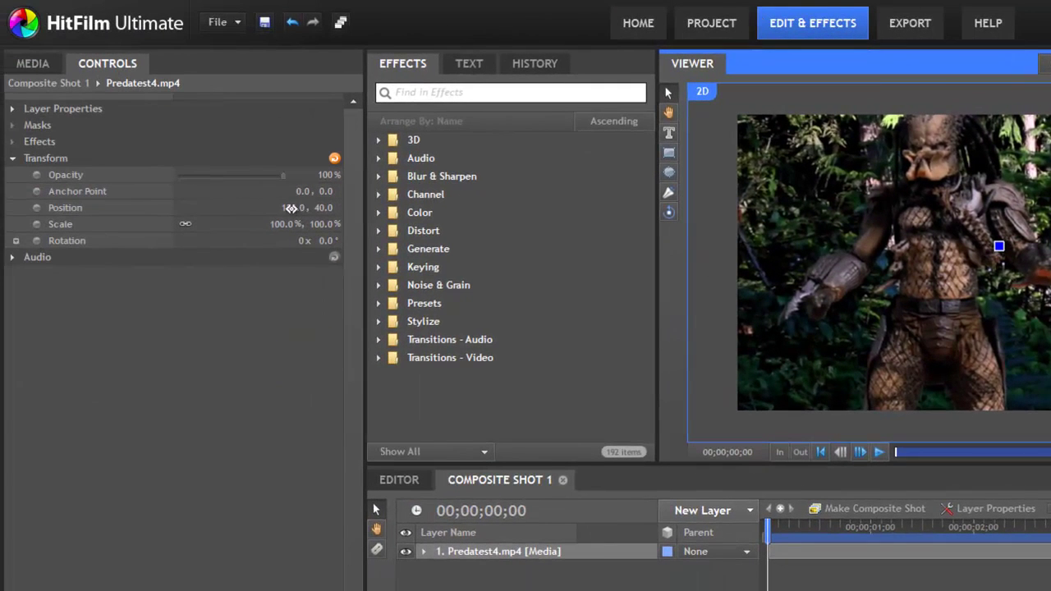
{"action": "mouse_move", "coordinate": [291, 207]}
{"action": "left_mouse_down"}
{"action": "mouse_move", "coordinate": [499, 209]}
{"action": "mouse_move", "coordinate": [214, 219]}
{"action": "mouse_move", "coordinate": [277, 220]}
{"action": "left_mouse_up"}
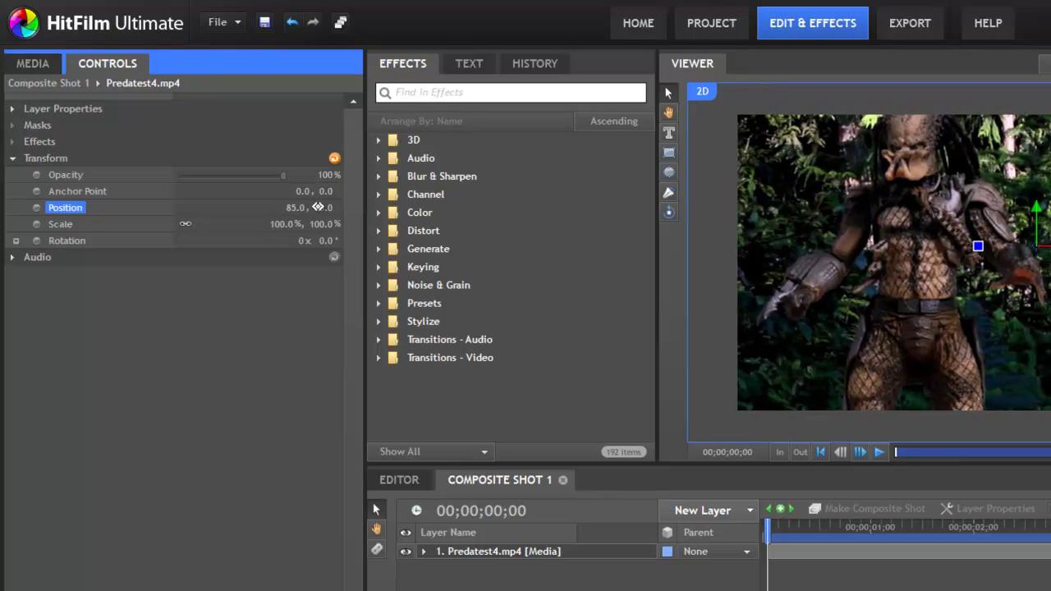
{"action": "right_click", "coordinate": [318, 207]}
{"action": "left_click", "coordinate": [355, 279]}
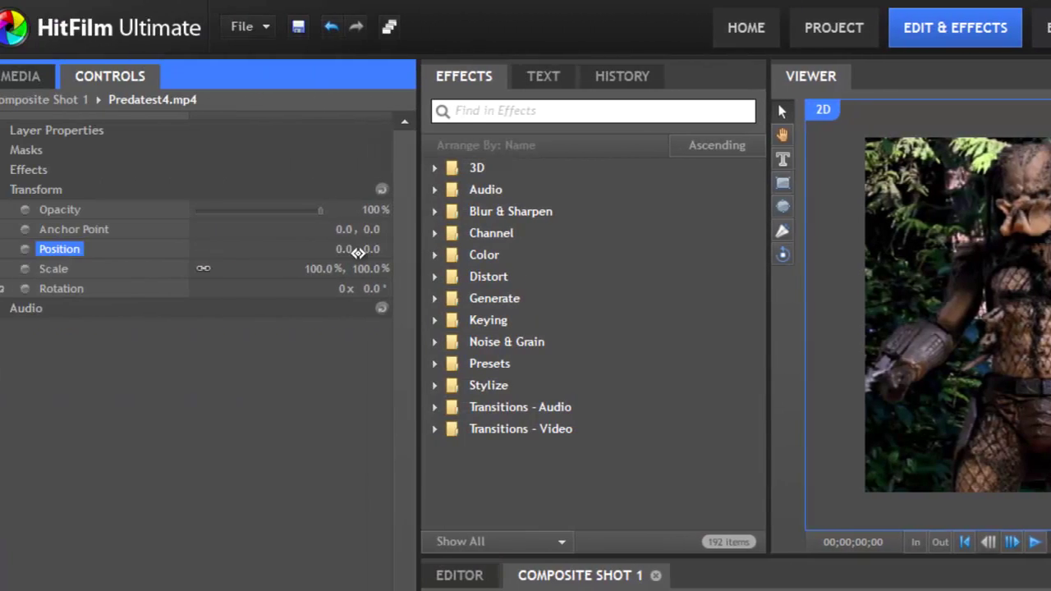
{"action": "left_click_drag", "start_coordinate": [358, 252], "coordinate": [293, 264]}
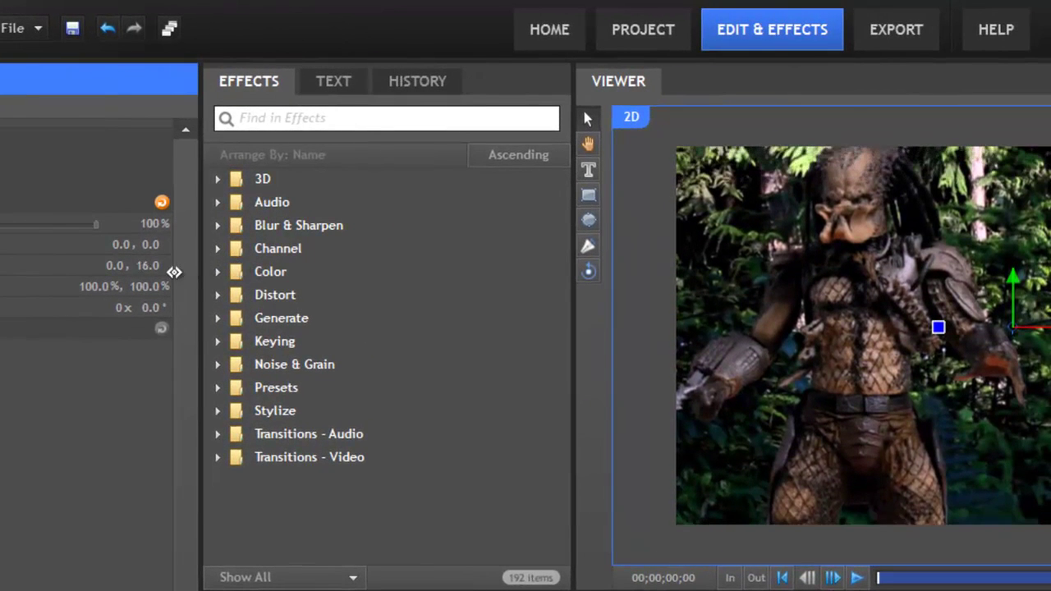
{"action": "left_click_drag", "start_coordinate": [174, 272], "coordinate": [141, 287]}
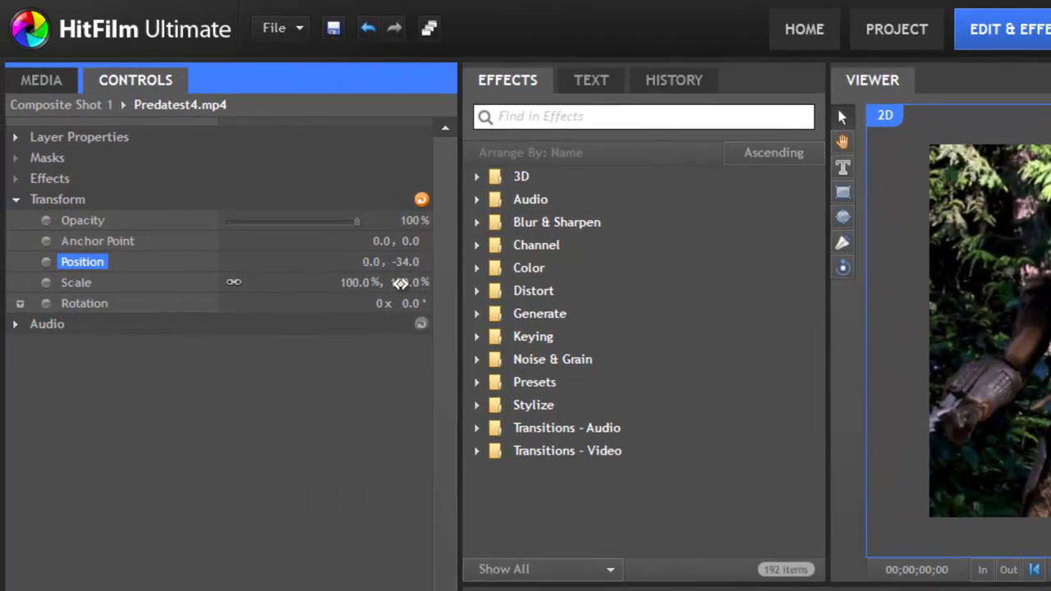
{"action": "left_click_drag", "start_coordinate": [400, 282], "coordinate": [422, 272]}
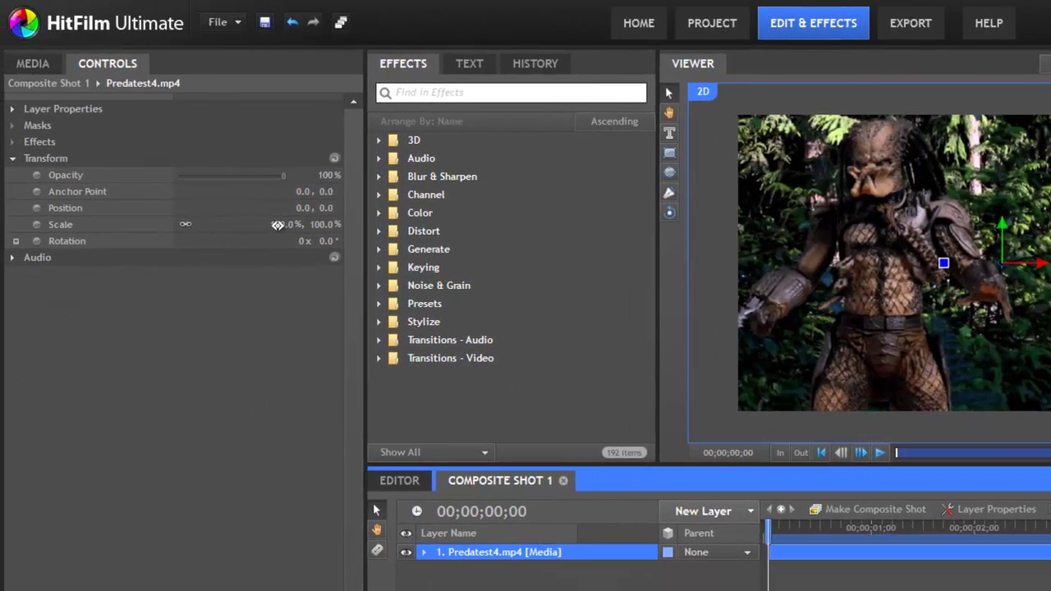
Shrink the Predator clip with Scale scrubbing and corner handles, settling at 67.0%
{"action": "left_click_drag", "start_coordinate": [278, 224], "coordinate": [235, 221]}
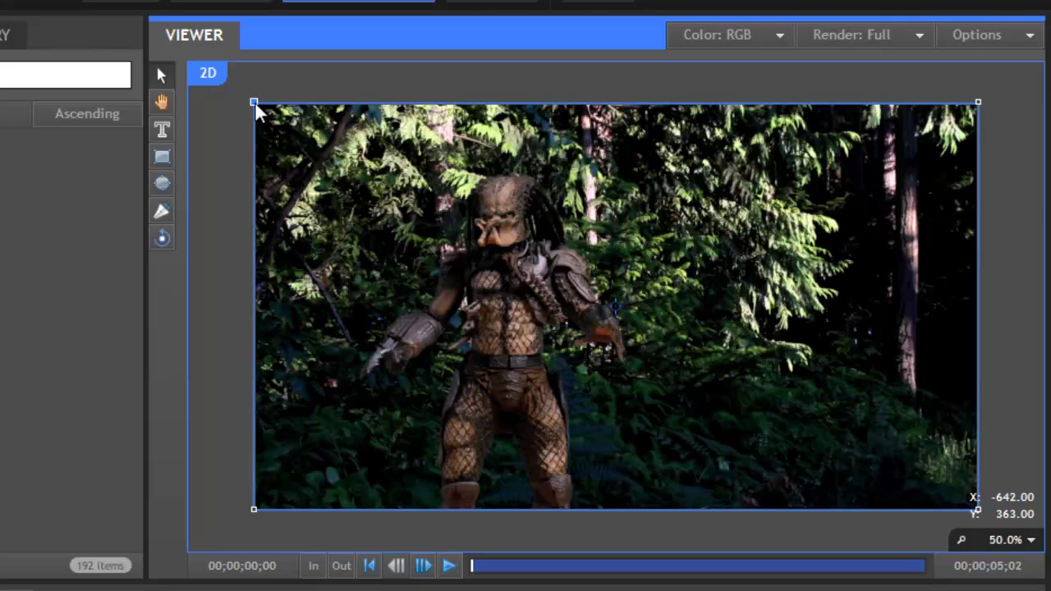
{"action": "mouse_move", "coordinate": [255, 104]}
{"action": "left_mouse_down"}
{"action": "mouse_move", "coordinate": [363, 187]}
{"action": "mouse_move", "coordinate": [429, 220]}
{"action": "mouse_move", "coordinate": [246, 101]}
{"action": "mouse_move", "coordinate": [497, 253]}
{"action": "mouse_move", "coordinate": [340, 183]}
{"action": "mouse_move", "coordinate": [251, 112]}
{"action": "left_mouse_up"}
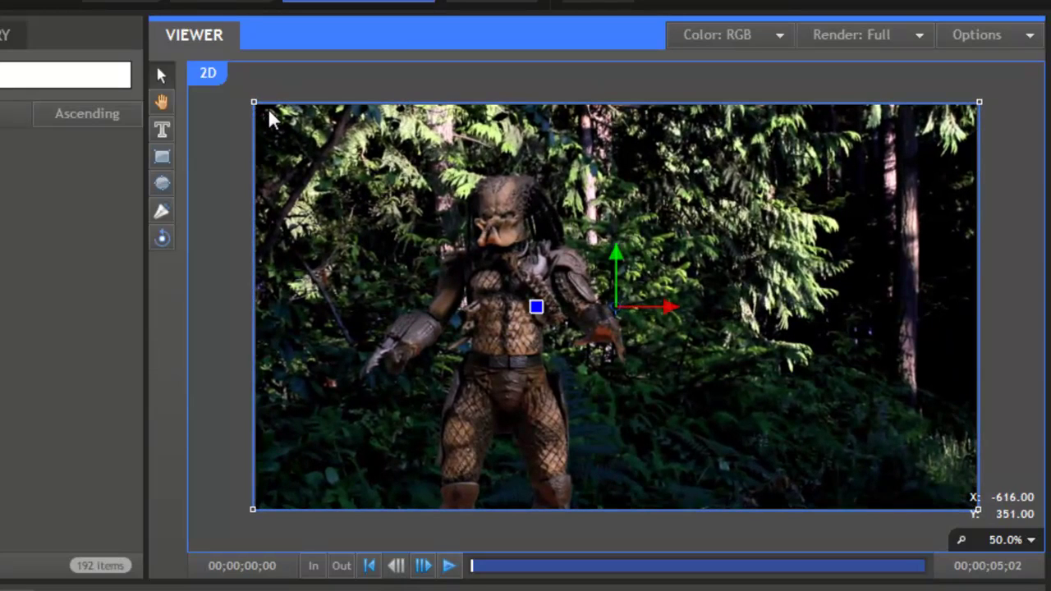
{"action": "mouse_move", "coordinate": [253, 101]}
{"action": "left_mouse_down"}
{"action": "mouse_move", "coordinate": [387, 105]}
{"action": "mouse_move", "coordinate": [389, 84]}
{"action": "mouse_move", "coordinate": [386, 152]}
{"action": "mouse_move", "coordinate": [244, 164]}
{"action": "mouse_move", "coordinate": [304, 165]}
{"action": "mouse_move", "coordinate": [253, 101]}
{"action": "left_mouse_up"}
{"action": "mouse_move", "coordinate": [257, 109]}
{"action": "left_mouse_down"}
{"action": "mouse_move", "coordinate": [237, 160]}
{"action": "mouse_move", "coordinate": [260, 76]}
{"action": "mouse_move", "coordinate": [255, 107]}
{"action": "left_mouse_up"}
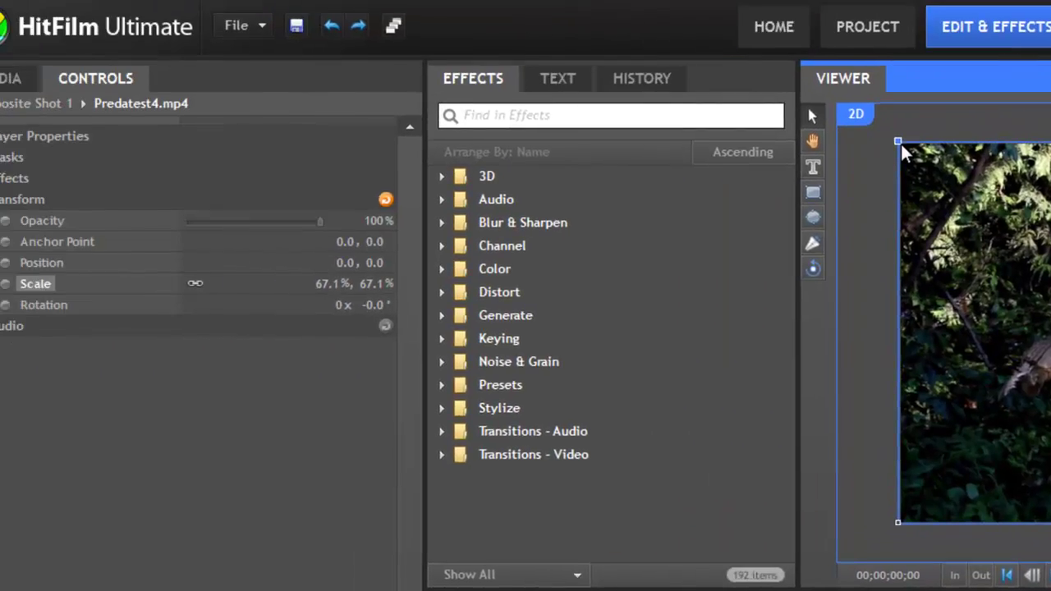
{"action": "left_click", "coordinate": [400, 276]}
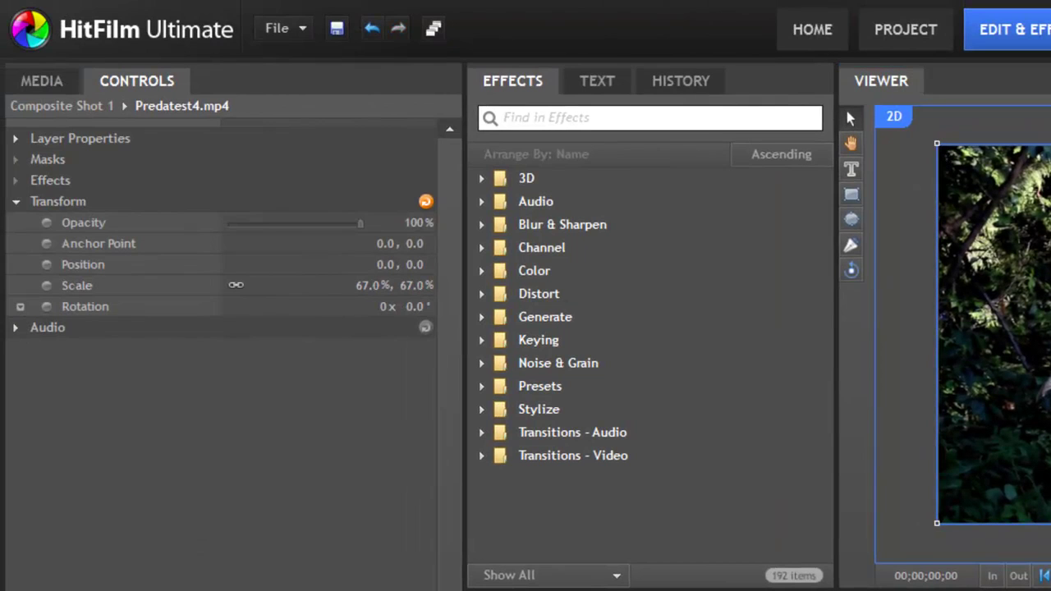
Scrub the clip's Scale through negative values, leaving width at 69% and height adjusted separately
{"action": "left_click_drag", "start_coordinate": [363, 284], "coordinate": [304, 285]}
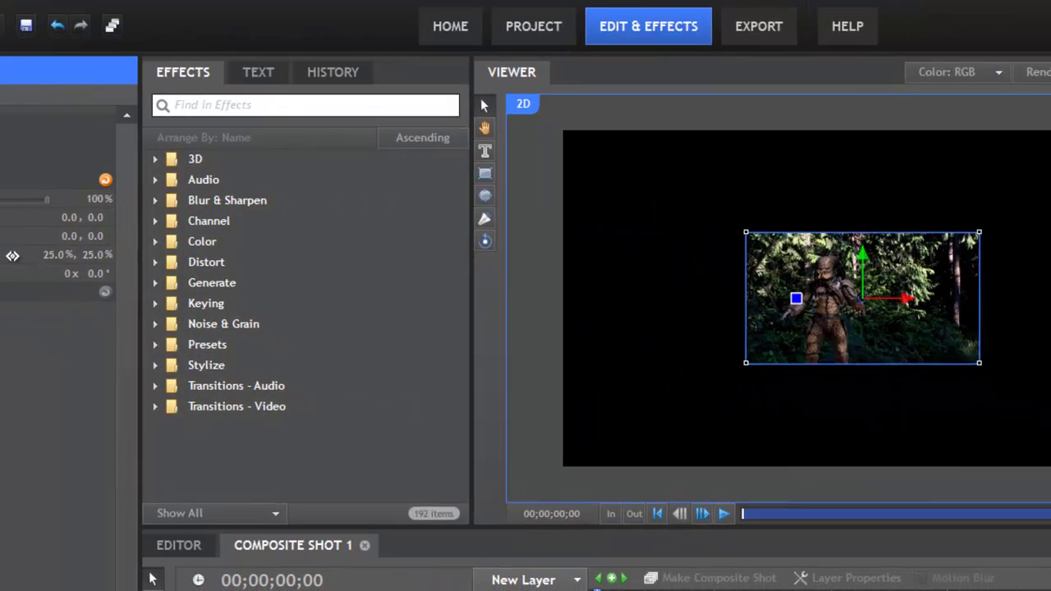
{"action": "left_click_drag", "start_coordinate": [12, 256], "coordinate": [0, 256]}
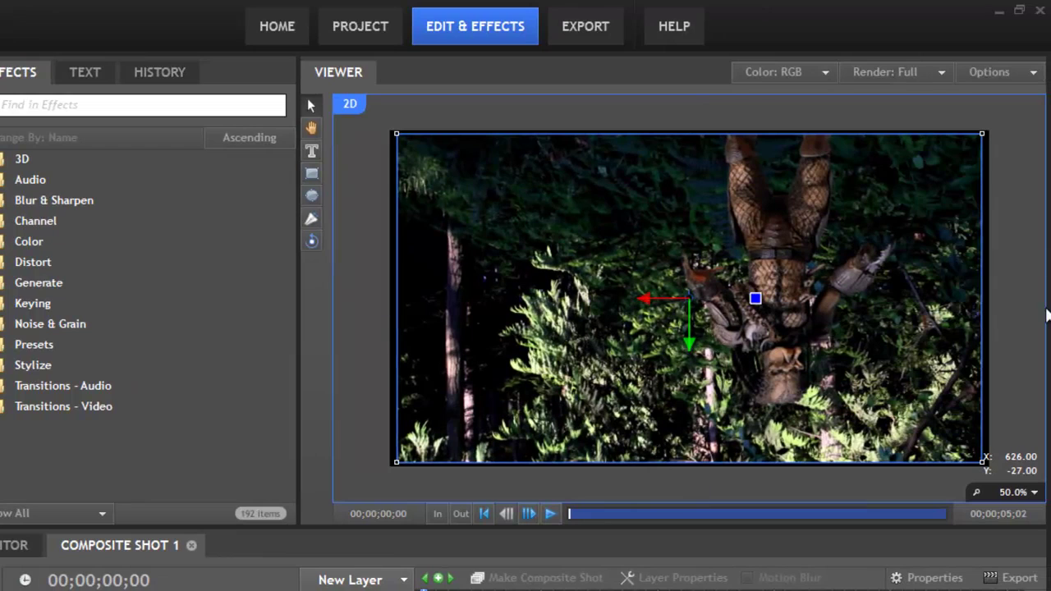
{"action": "left_click_drag", "start_coordinate": [0, 256], "coordinate": [3, 251]}
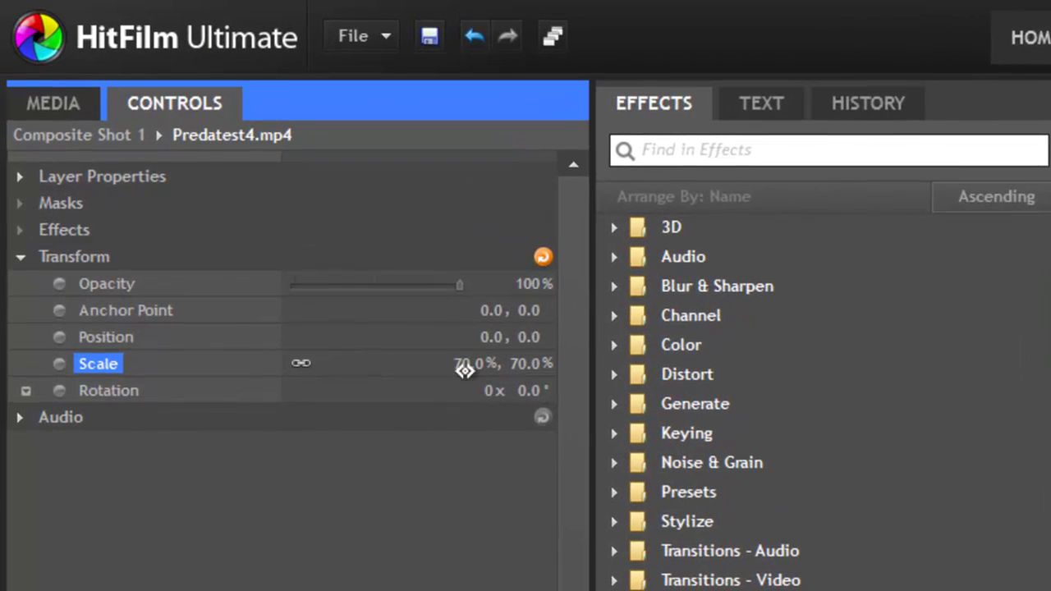
{"action": "mouse_move", "coordinate": [465, 365]}
{"action": "left_mouse_down"}
{"action": "mouse_move", "coordinate": [485, 363]}
{"action": "mouse_move", "coordinate": [424, 362]}
{"action": "mouse_move", "coordinate": [472, 361]}
{"action": "left_mouse_up"}
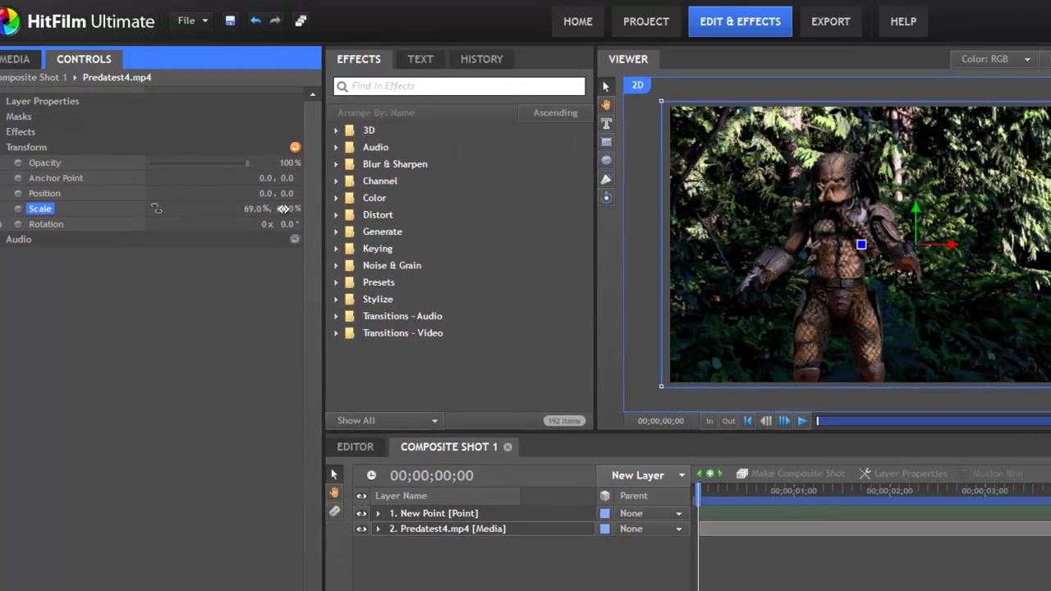
{"action": "mouse_move", "coordinate": [283, 209]}
{"action": "left_mouse_down"}
{"action": "mouse_move", "coordinate": [317, 207]}
{"action": "mouse_move", "coordinate": [142, 197]}
{"action": "mouse_move", "coordinate": [284, 210]}
{"action": "left_mouse_up"}
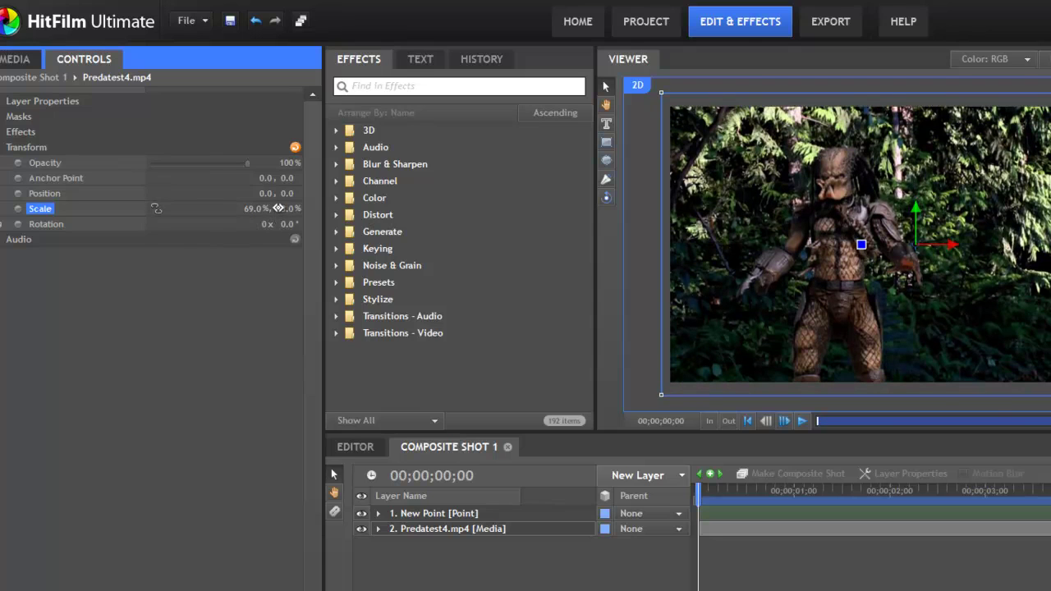
Reset Scale to 100%, duplicate the Predator layer, and move the copy up-right at 15%
{"action": "right_click", "coordinate": [275, 212]}
{"action": "left_click", "coordinate": [322, 276]}
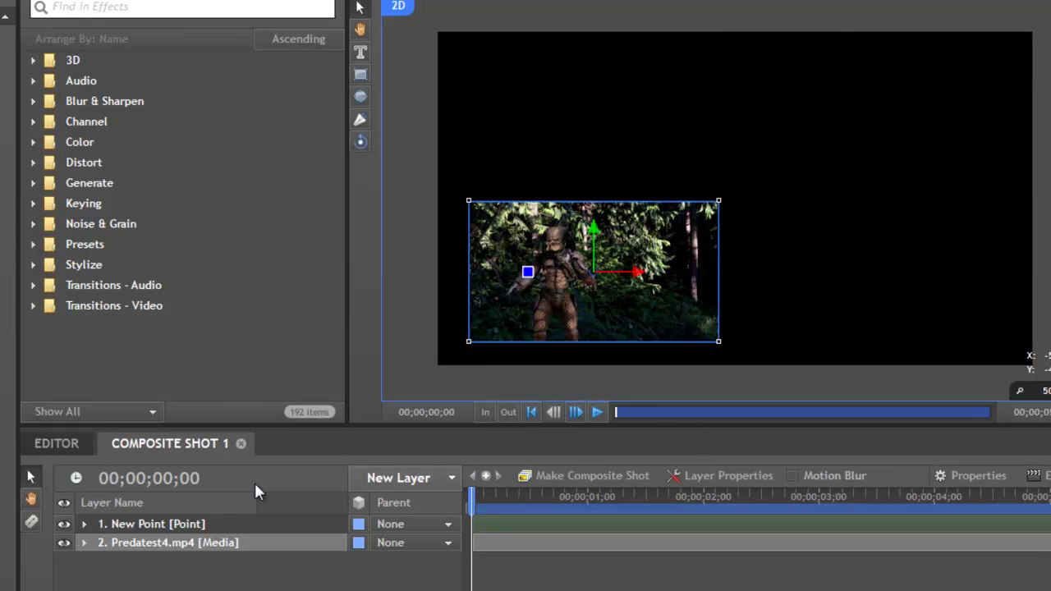
{"action": "right_click", "coordinate": [151, 549]}
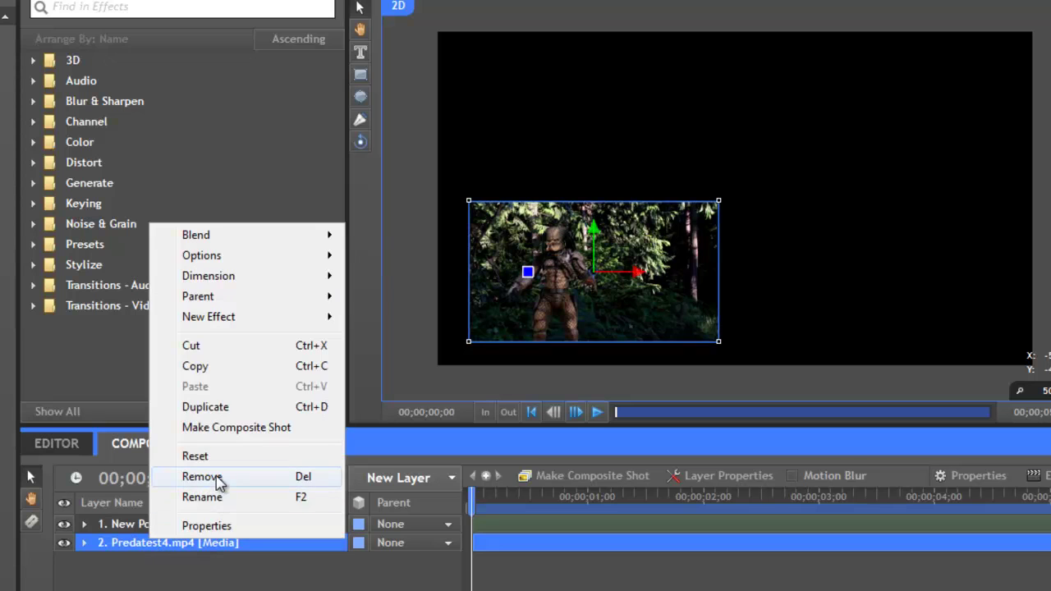
{"action": "left_click", "coordinate": [222, 407]}
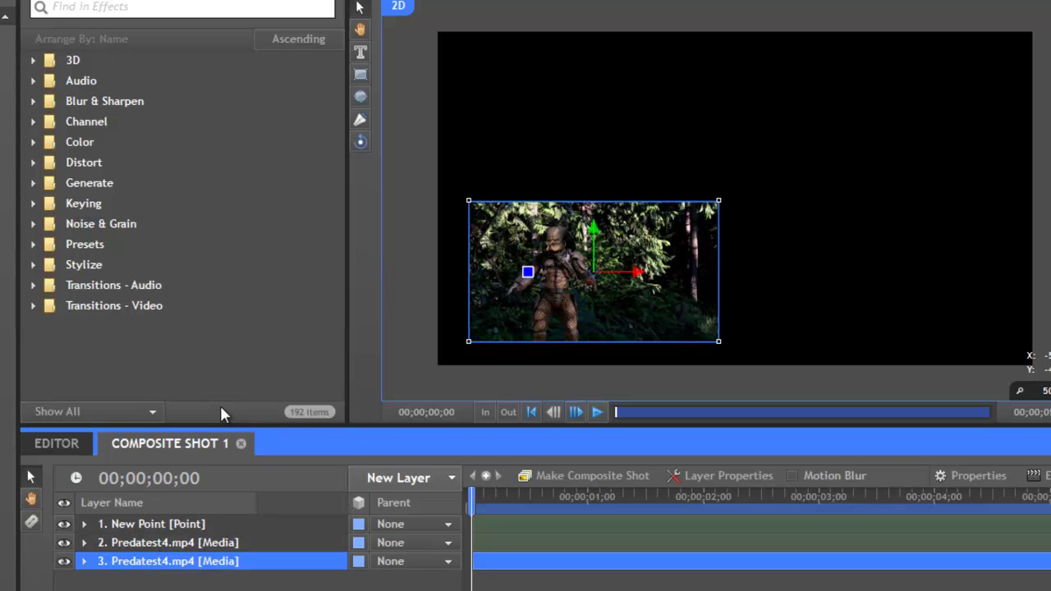
{"action": "left_click", "coordinate": [179, 546]}
{"action": "left_click_drag", "start_coordinate": [637, 253], "coordinate": [778, 179]}
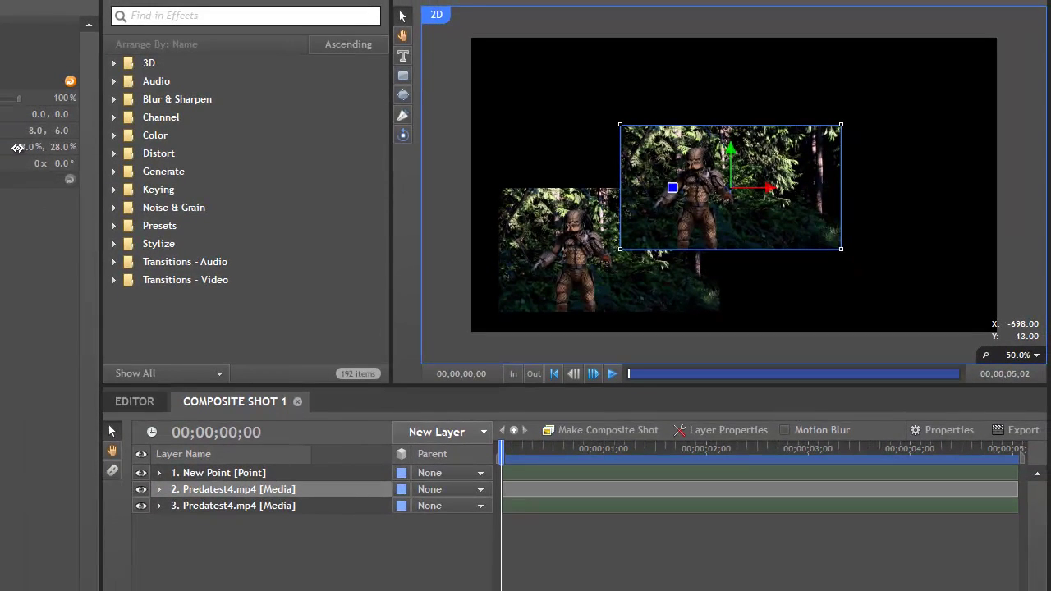
{"action": "left_click_drag", "start_coordinate": [18, 147], "coordinate": [7, 147]}
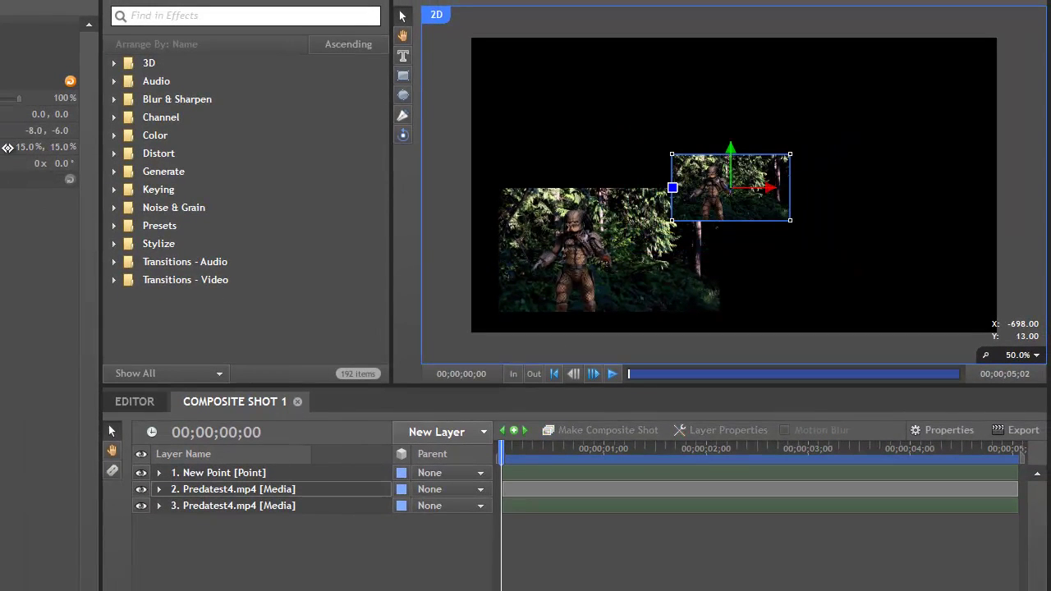
Add another copy at 10% scale in the top-right corner and nudge layer 3 up-right
{"action": "right_click", "coordinate": [253, 489]}
{"action": "left_click", "coordinate": [303, 372]}
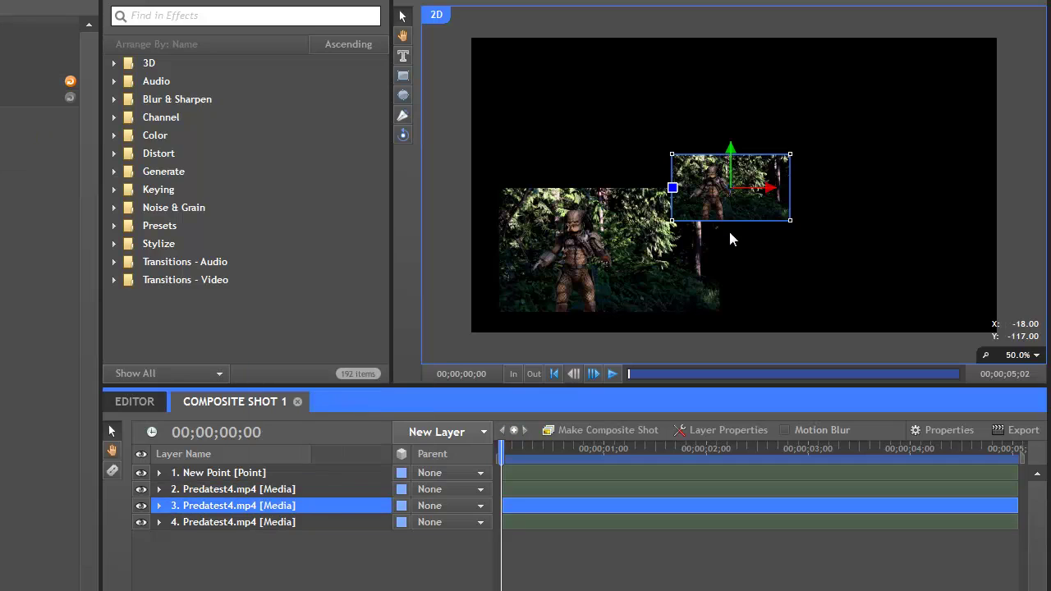
{"action": "left_click_drag", "start_coordinate": [756, 182], "coordinate": [893, 112]}
{"action": "left_click_drag", "start_coordinate": [23, 145], "coordinate": [18, 148]}
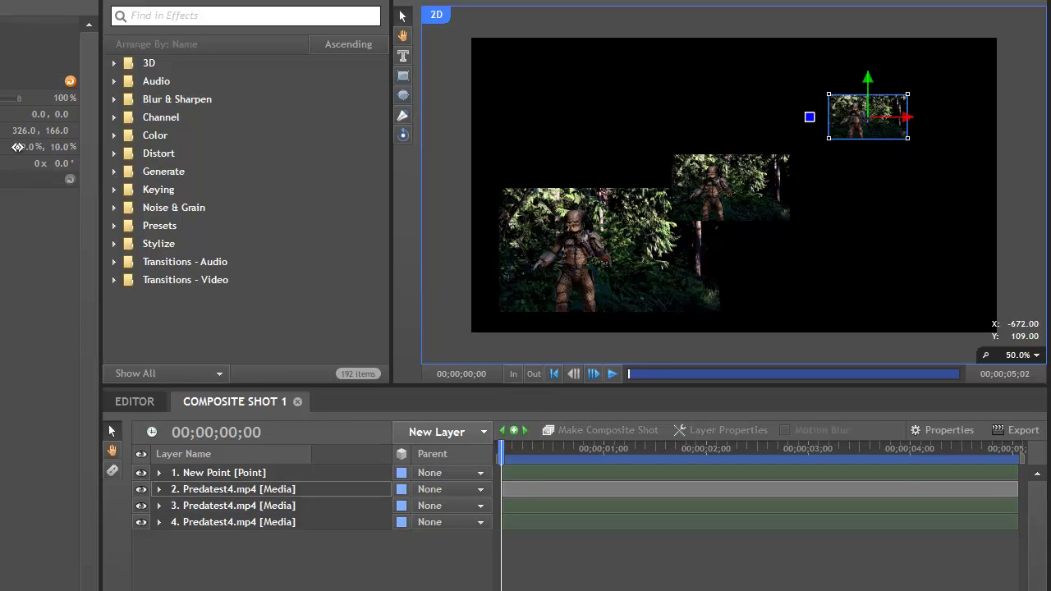
{"action": "left_click", "coordinate": [237, 506]}
{"action": "left_click_drag", "start_coordinate": [759, 210], "coordinate": [779, 196]}
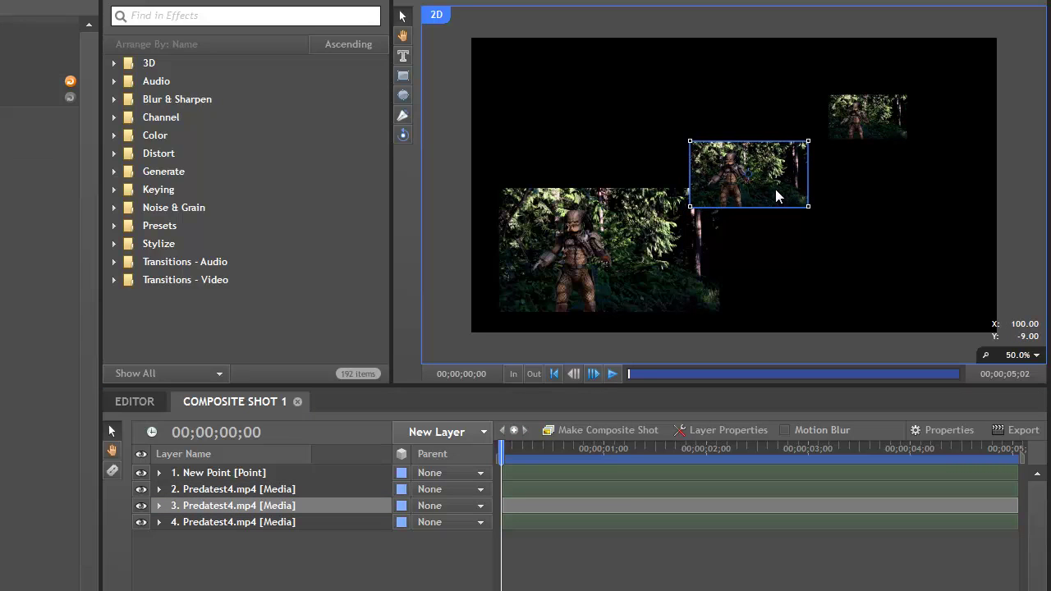
{"action": "left_click", "coordinate": [243, 522]}
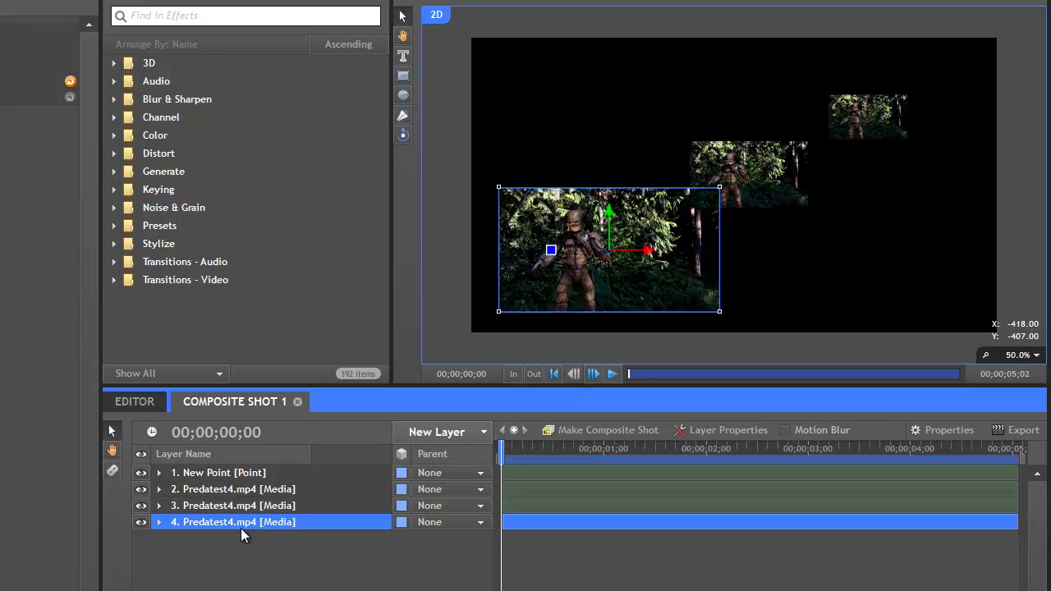
{"action": "left_click", "coordinate": [249, 565]}
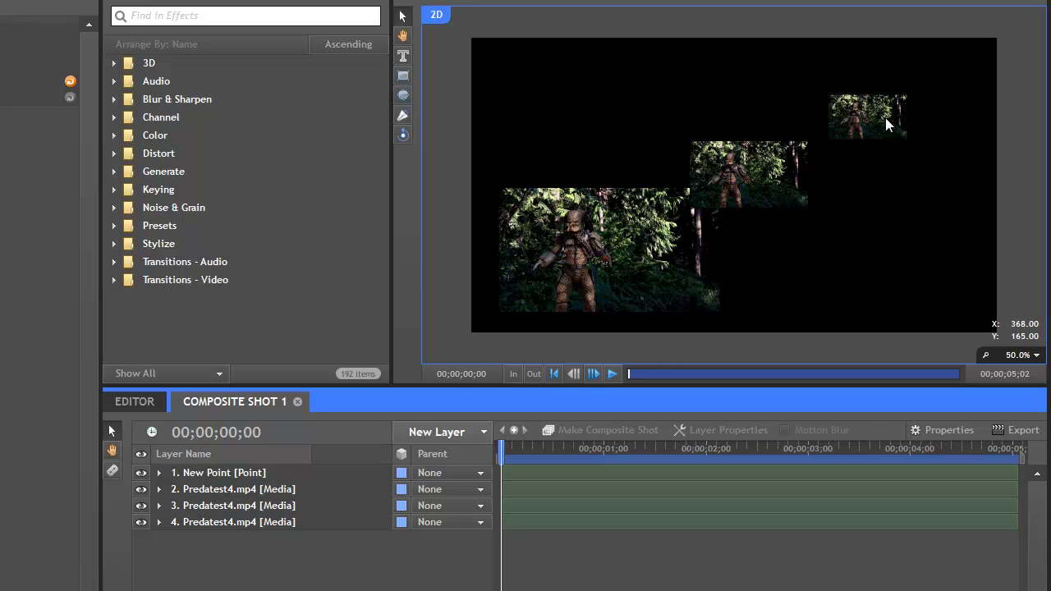
Move the small clip onto the large one, then return it to the top-right corner
{"action": "left_click", "coordinate": [206, 490]}
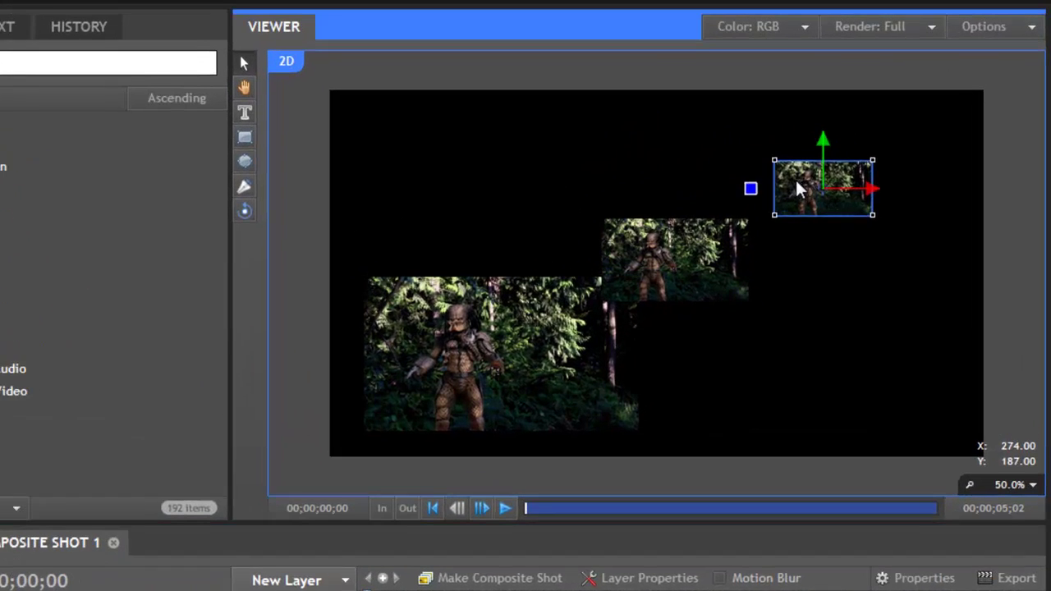
{"action": "left_click_drag", "start_coordinate": [842, 111], "coordinate": [585, 227]}
{"action": "left_click_drag", "start_coordinate": [465, 335], "coordinate": [428, 336]}
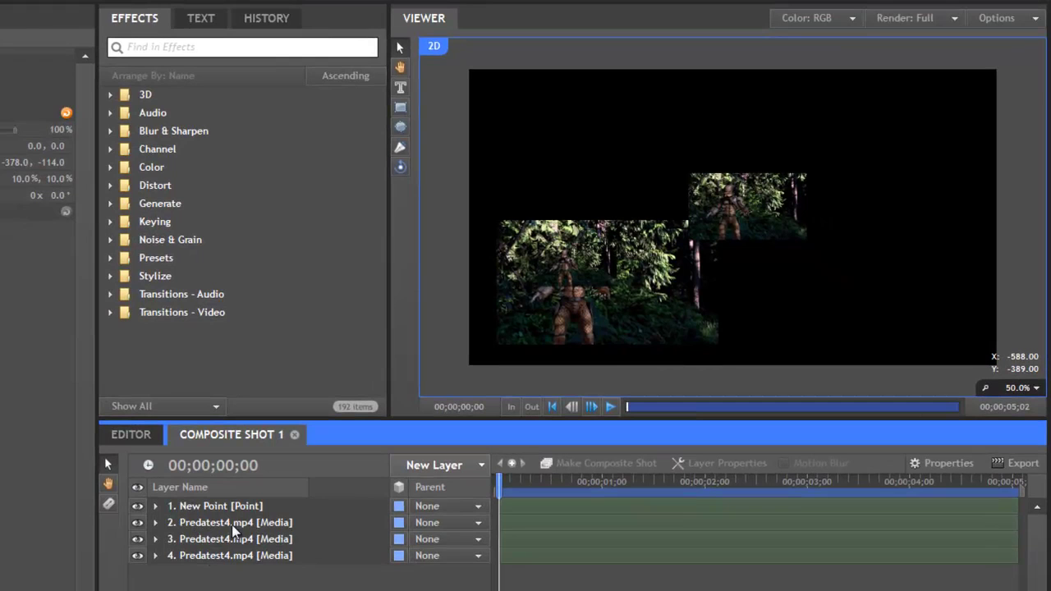
{"action": "left_click", "coordinate": [226, 520]}
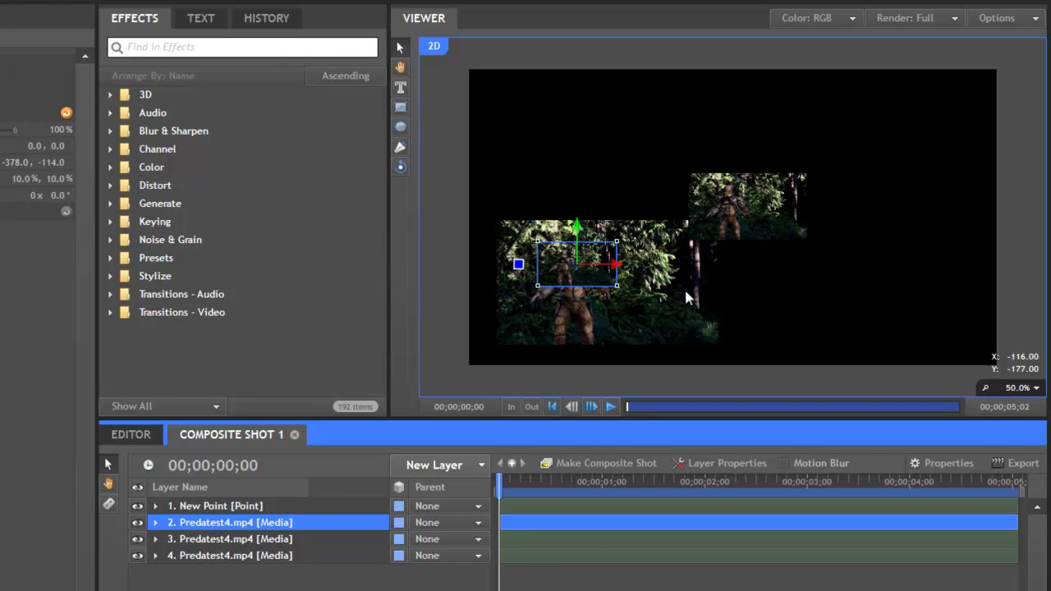
{"action": "left_click_drag", "start_coordinate": [596, 259], "coordinate": [911, 126]}
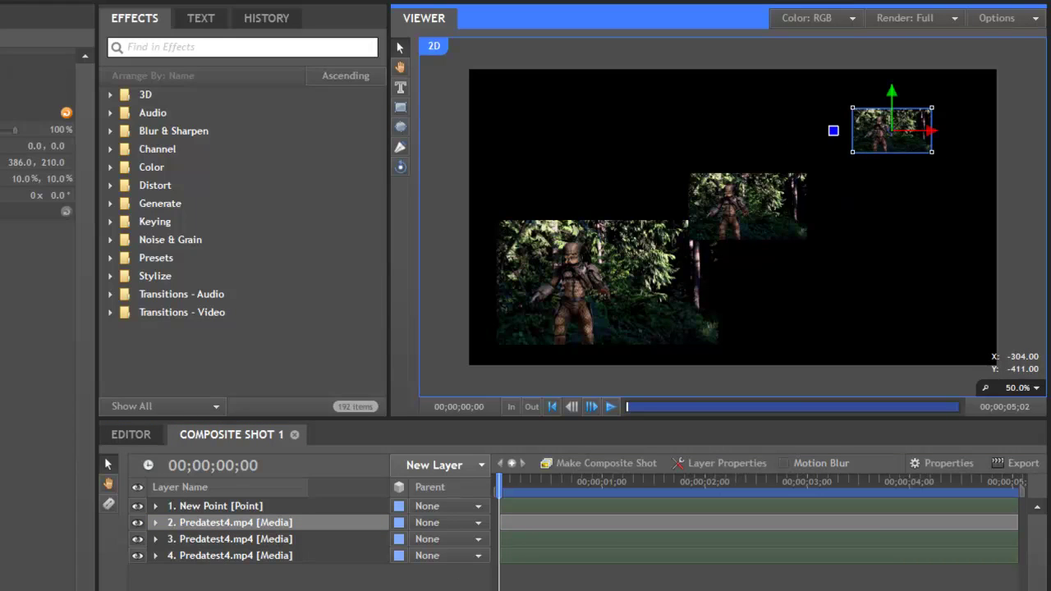
{"action": "left_click", "coordinate": [287, 575]}
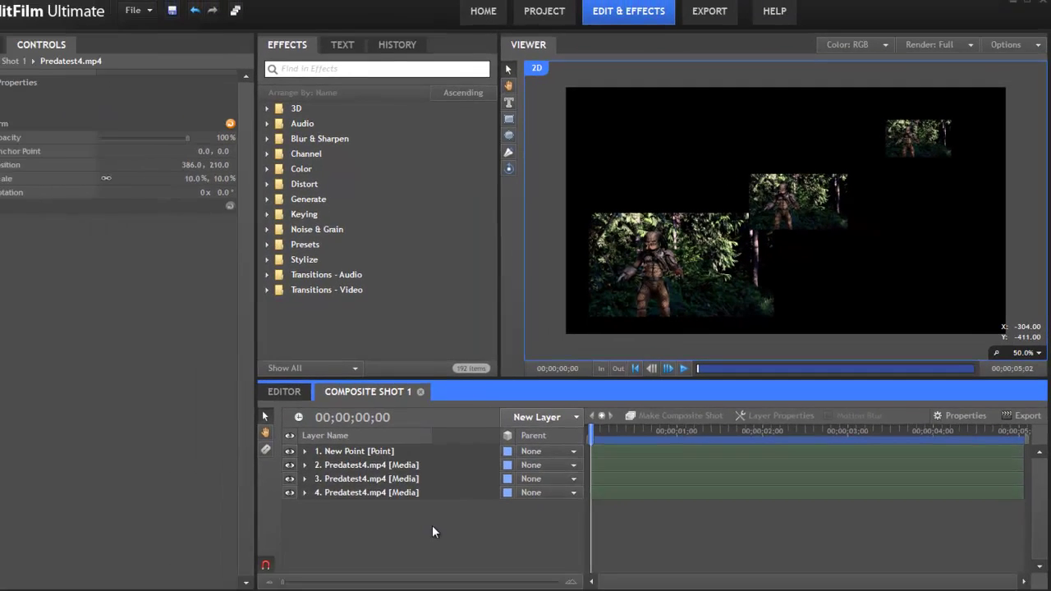
{"action": "left_click", "coordinate": [230, 523]}
Hide layers 2 and 3, scale layer 4 to 48% near centre, and test its Rotation
{"action": "left_click", "coordinate": [323, 452]}
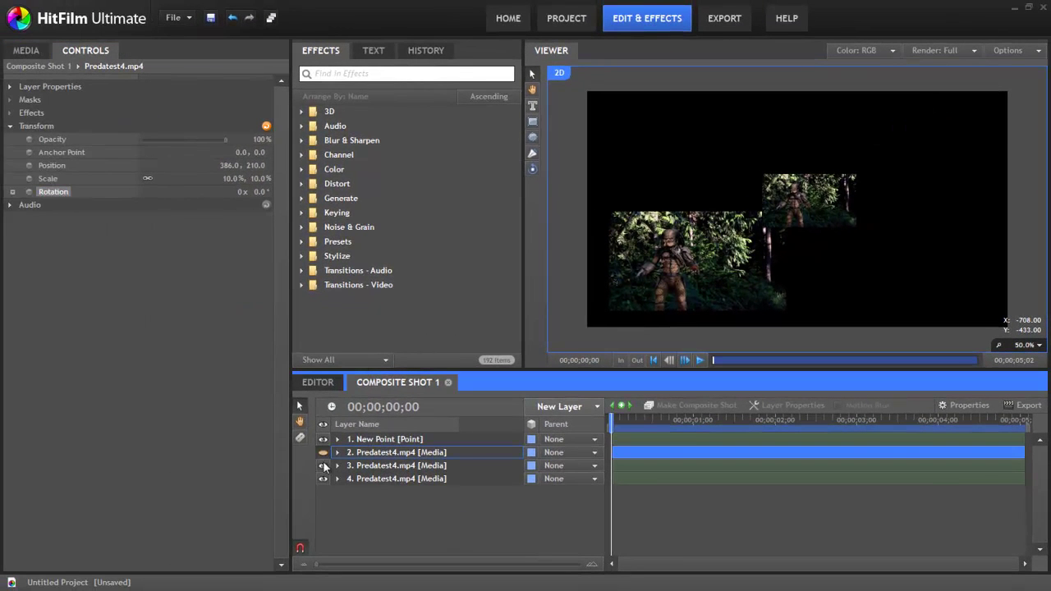
{"action": "left_click", "coordinate": [322, 466]}
{"action": "left_click", "coordinate": [381, 480]}
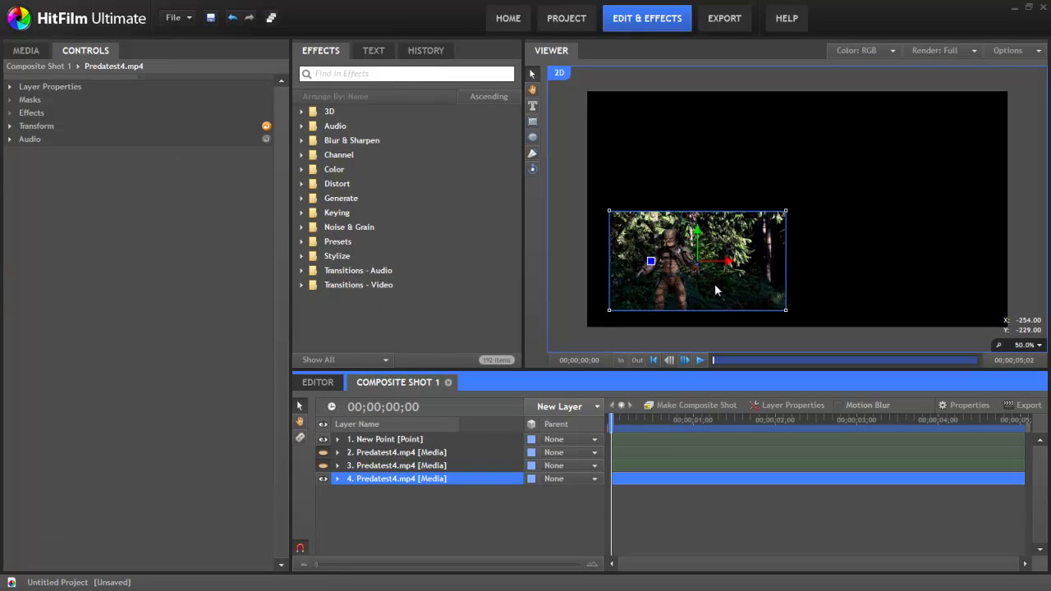
{"action": "left_click_drag", "start_coordinate": [714, 291], "coordinate": [815, 224]}
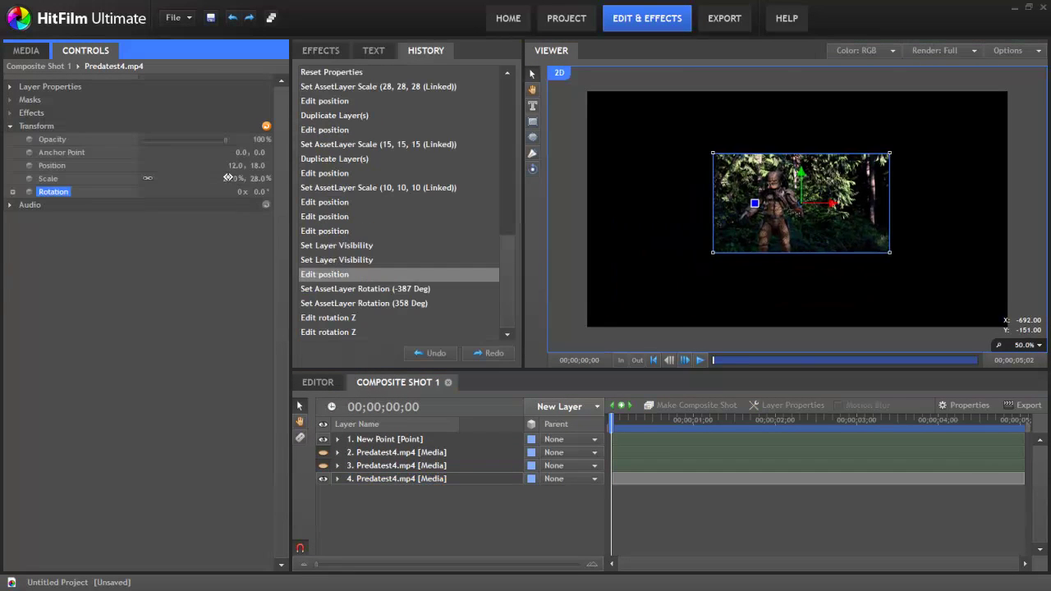
{"action": "left_click_drag", "start_coordinate": [231, 178], "coordinate": [271, 178]}
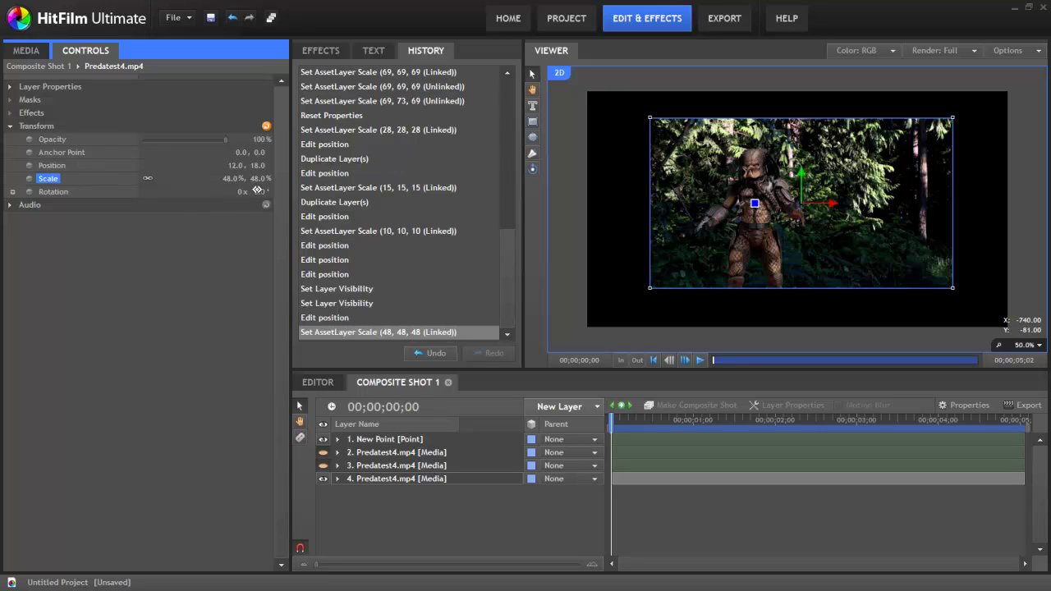
{"action": "left_click_drag", "start_coordinate": [253, 191], "coordinate": [2, 197]}
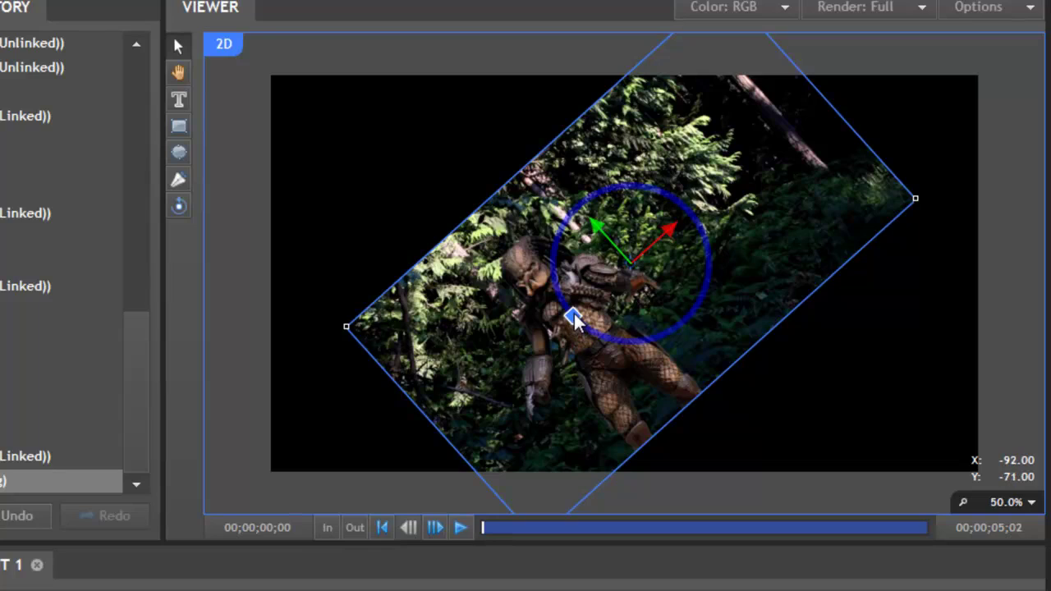
{"action": "left_click_drag", "start_coordinate": [573, 316], "coordinate": [554, 272]}
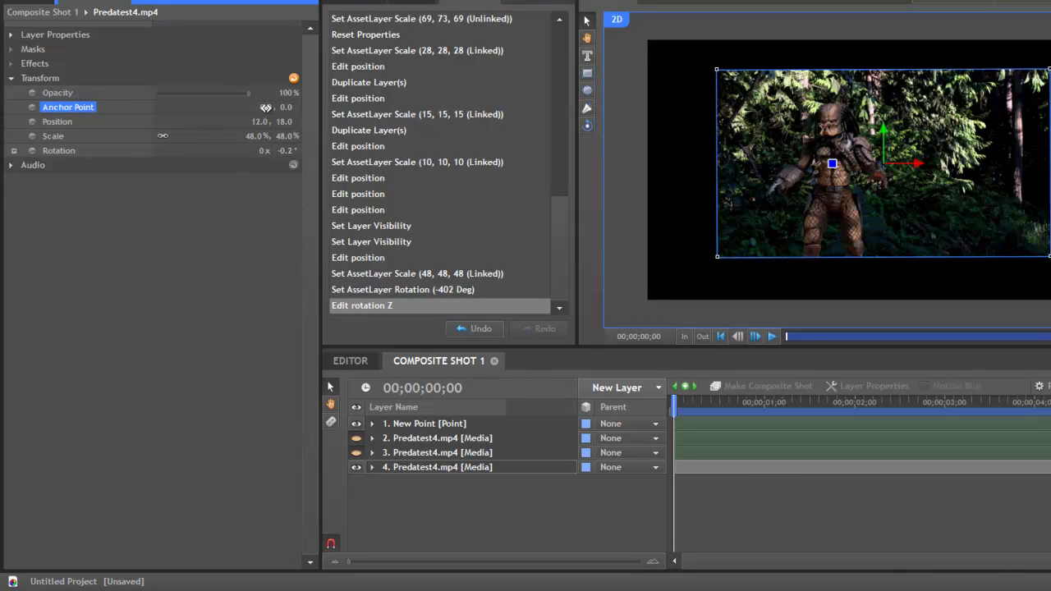
Offset Anchor Point X to -691, then -1434, rotating the clip around each offset anchor
{"action": "left_click_drag", "start_coordinate": [265, 108], "coordinate": [327, 115]}
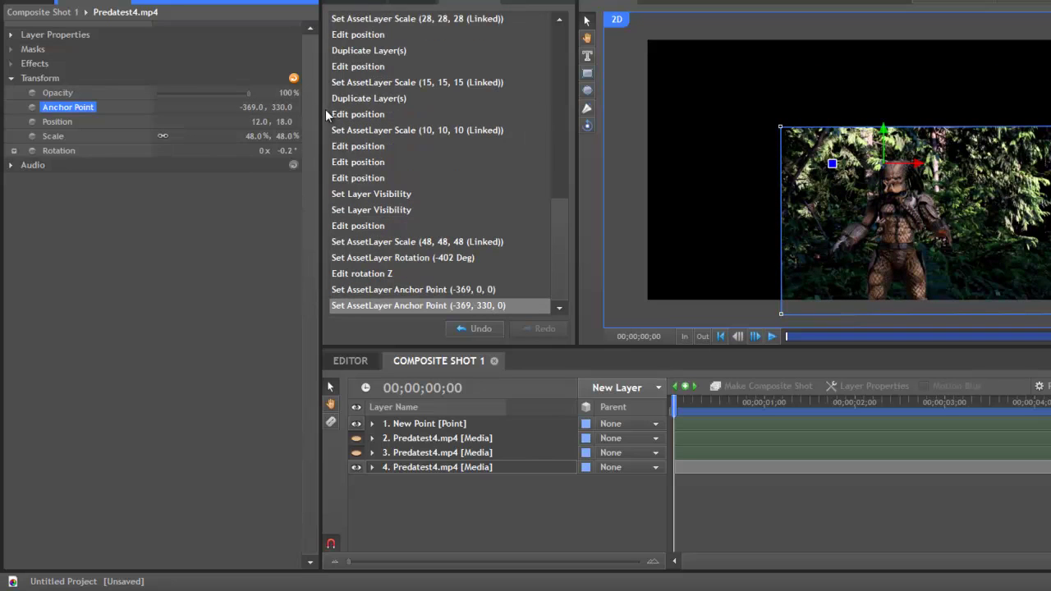
{"action": "left_click_drag", "start_coordinate": [251, 108], "coordinate": [395, 110]}
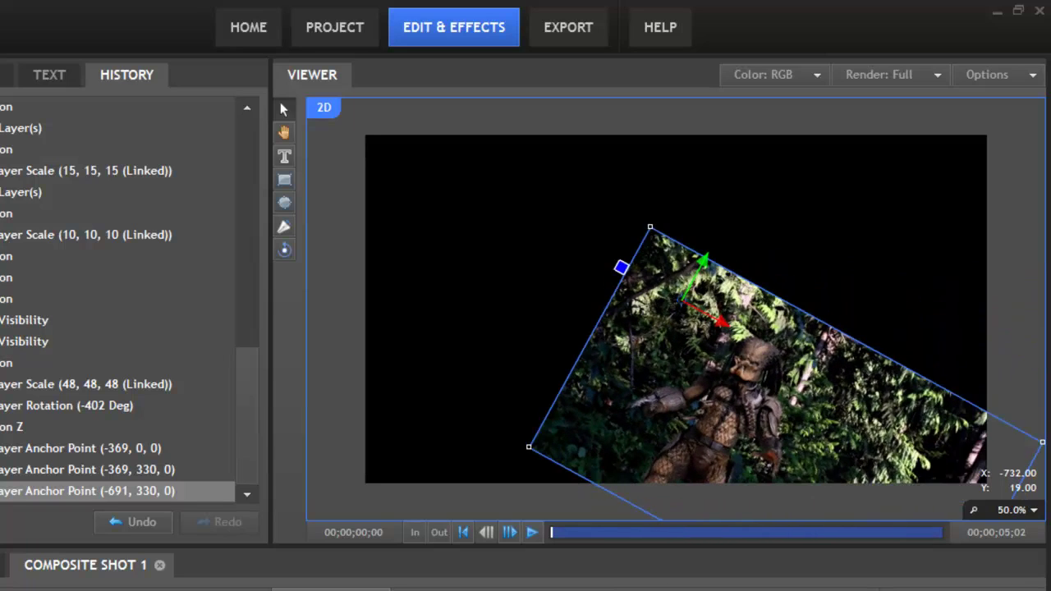
{"action": "left_click_drag", "start_coordinate": [375, 300], "coordinate": [382, 349]}
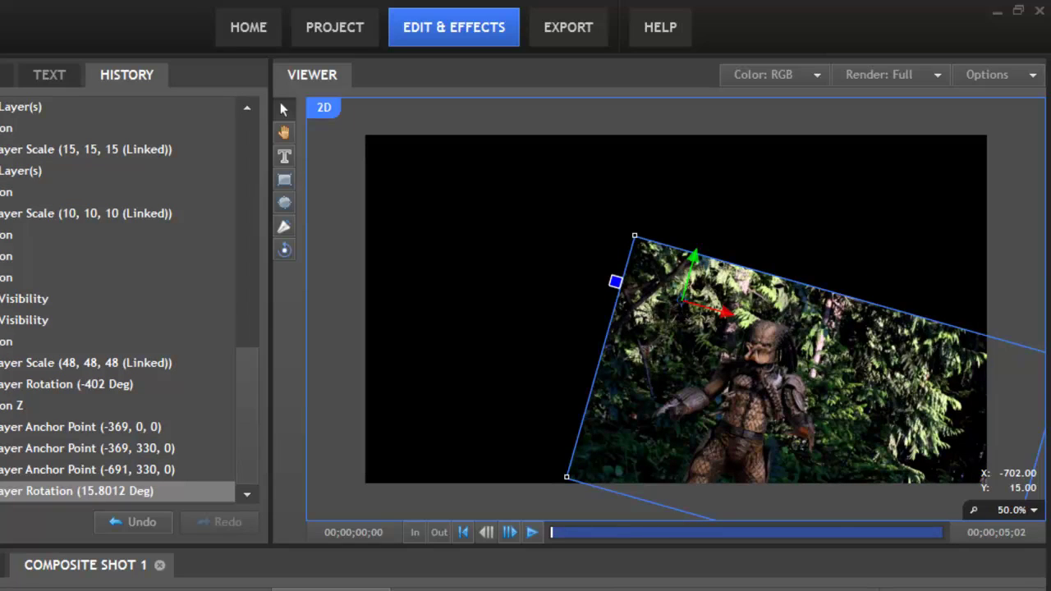
{"action": "left_click_drag", "start_coordinate": [0, 278], "coordinate": [321, 303]}
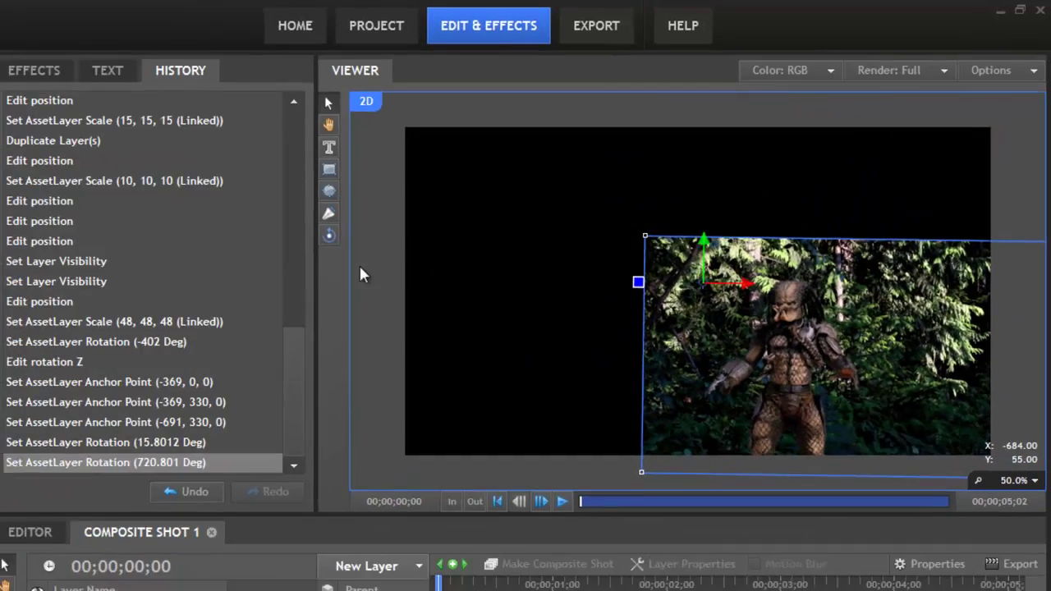
{"action": "left_click_drag", "start_coordinate": [186, 161], "coordinate": [124, 162]}
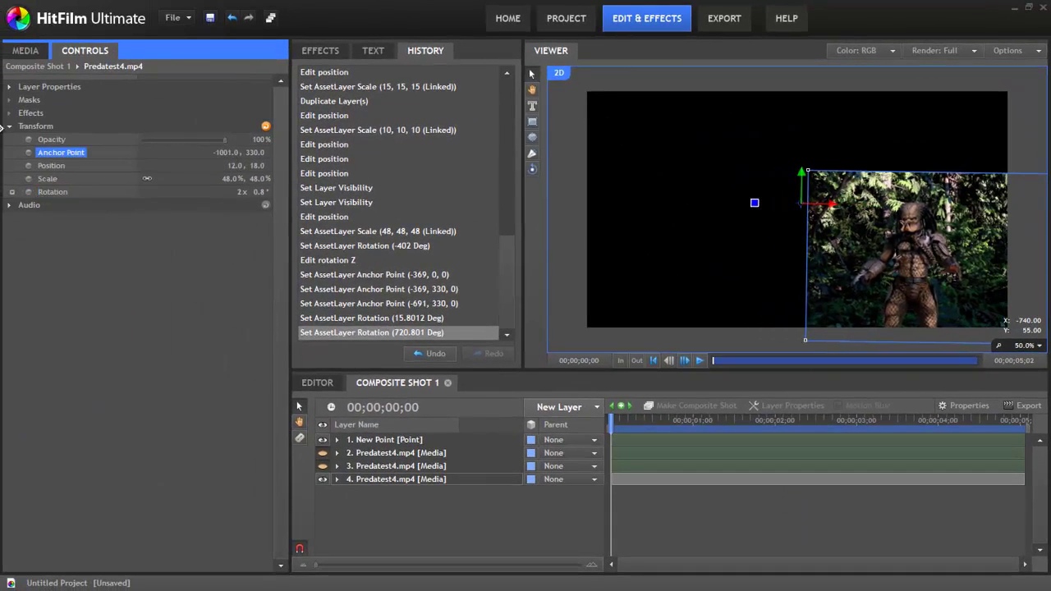
{"action": "left_click_drag", "start_coordinate": [225, 153], "coordinate": [234, 458]}
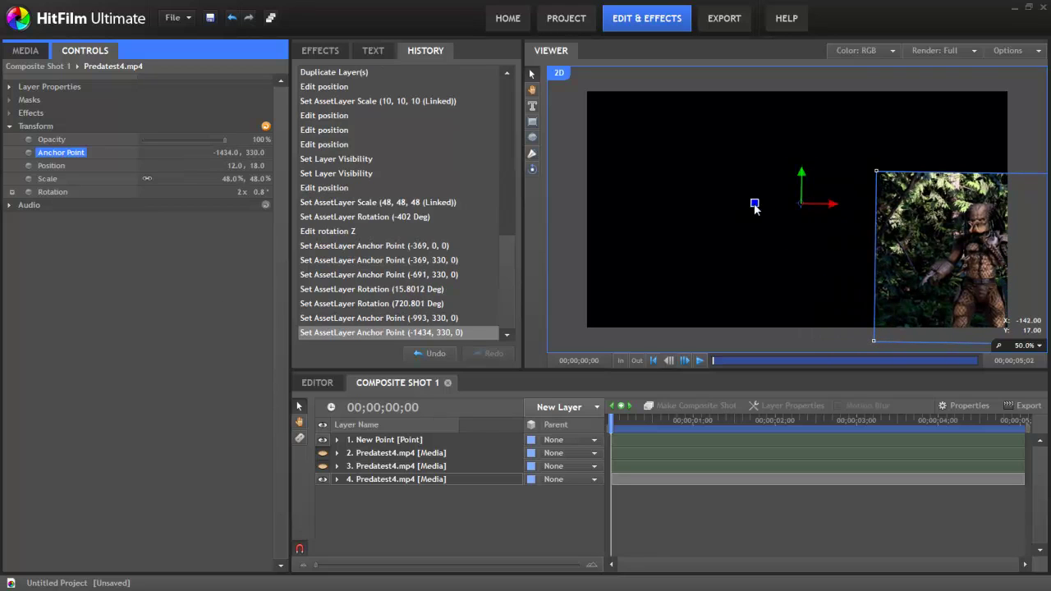
{"action": "mouse_move", "coordinate": [755, 208]}
{"action": "left_mouse_down"}
{"action": "mouse_move", "coordinate": [766, 175]}
{"action": "mouse_move", "coordinate": [804, 159]}
{"action": "mouse_move", "coordinate": [841, 209]}
{"action": "mouse_move", "coordinate": [831, 238]}
{"action": "mouse_move", "coordinate": [772, 240]}
{"action": "mouse_move", "coordinate": [772, 168]}
{"action": "mouse_move", "coordinate": [843, 171]}
{"action": "mouse_move", "coordinate": [849, 221]}
{"action": "mouse_move", "coordinate": [786, 247]}
{"action": "mouse_move", "coordinate": [756, 207]}
{"action": "left_mouse_up"}
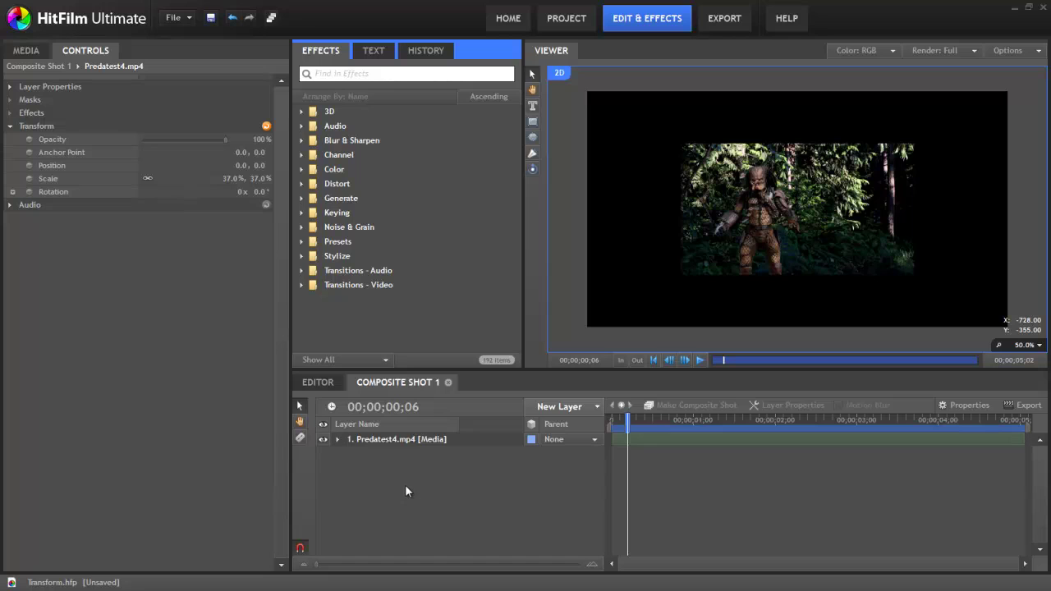
Convert the Predatest4.mp4 layer to a 3D Plane and accept adding a camera
{"action": "left_click", "coordinate": [387, 440]}
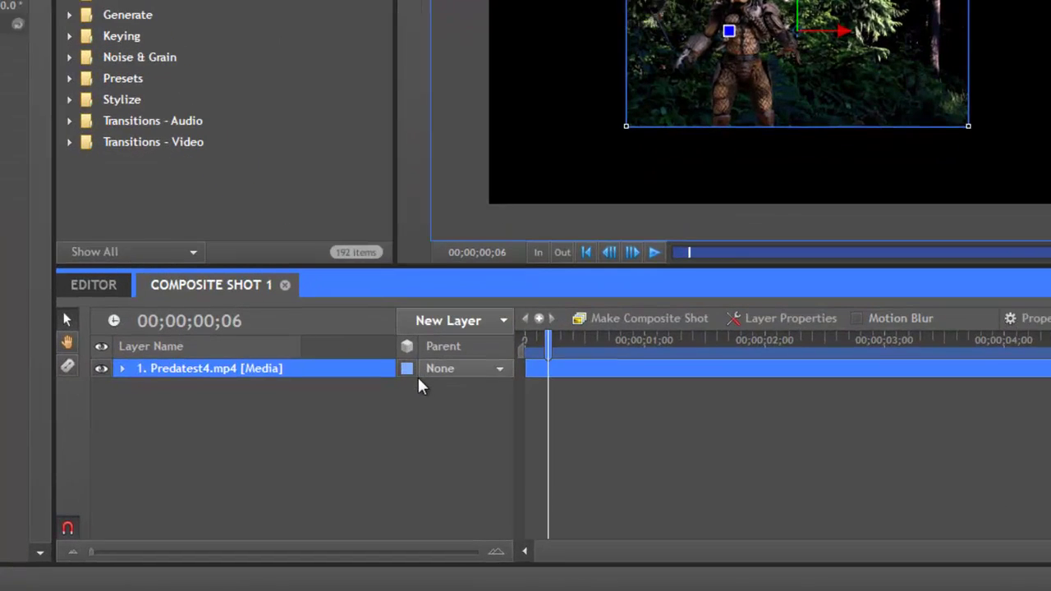
{"action": "left_click", "coordinate": [532, 439]}
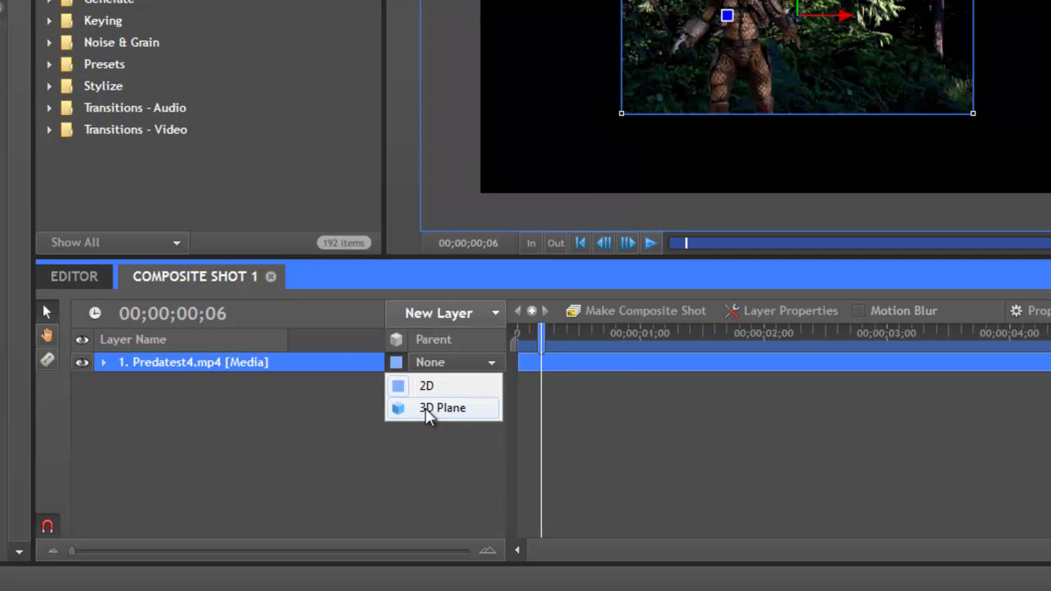
{"action": "left_click", "coordinate": [425, 408]}
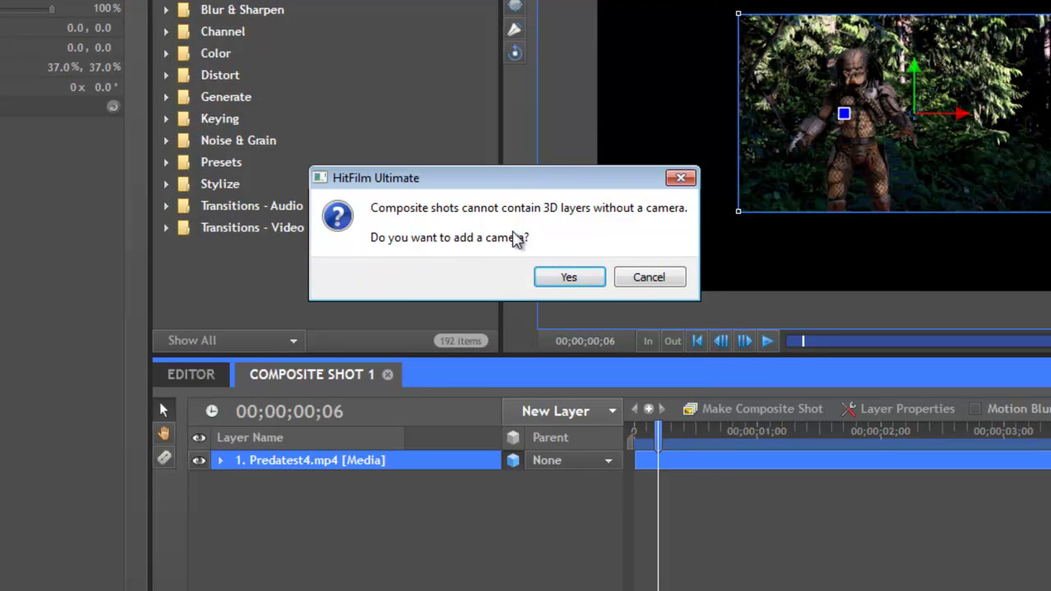
{"action": "left_click", "coordinate": [569, 278]}
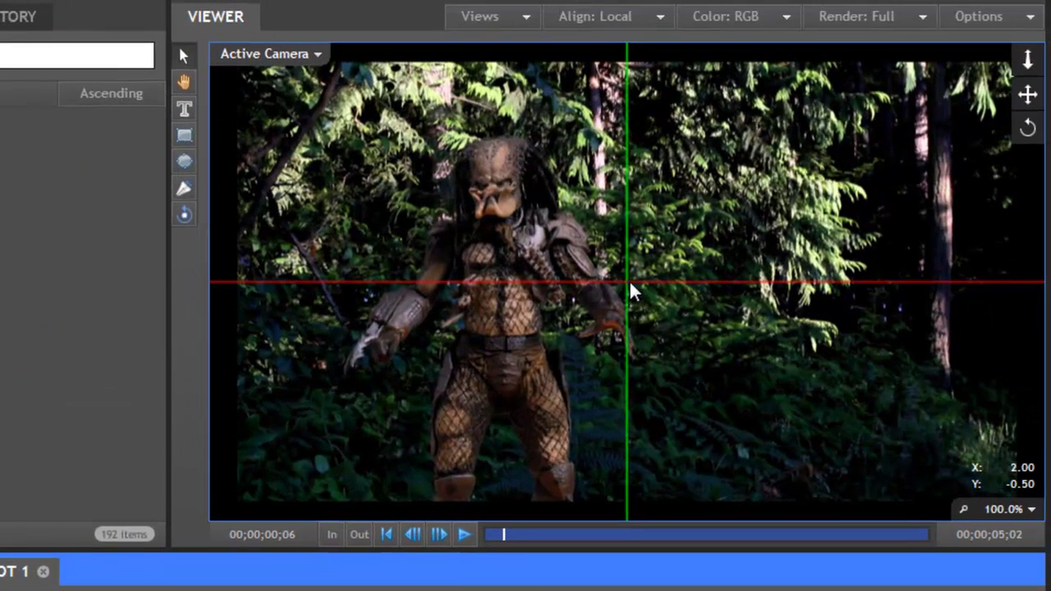
Select the Predatest4.mp4 layer and bring up its 3D Transform properties
{"action": "scroll", "coordinate": [629, 280], "scroll_direction": "down", "scroll_amount": 5}
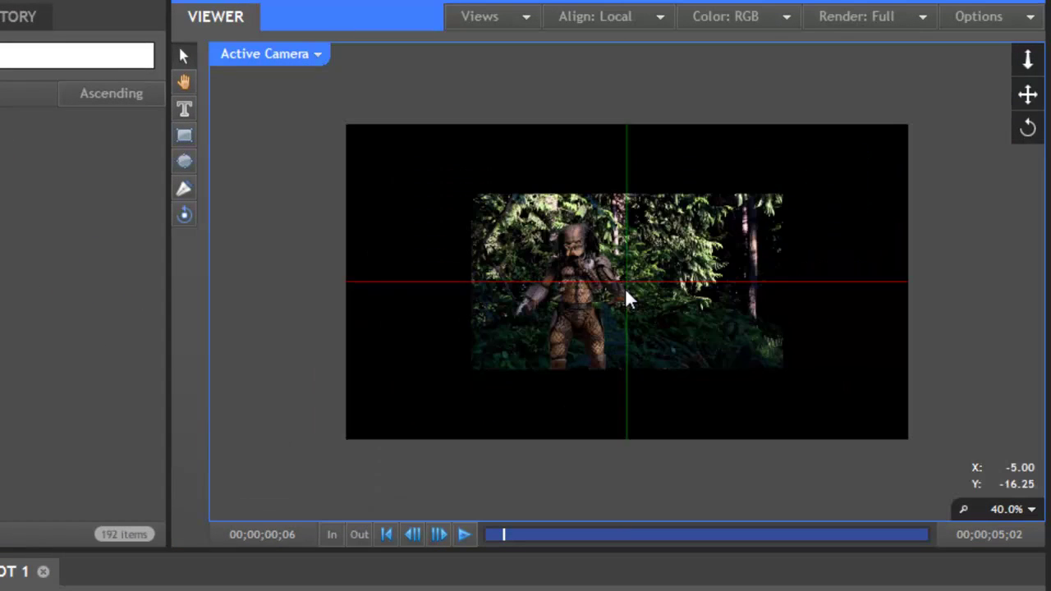
{"action": "scroll", "coordinate": [625, 287], "scroll_direction": "up", "scroll_amount": 1}
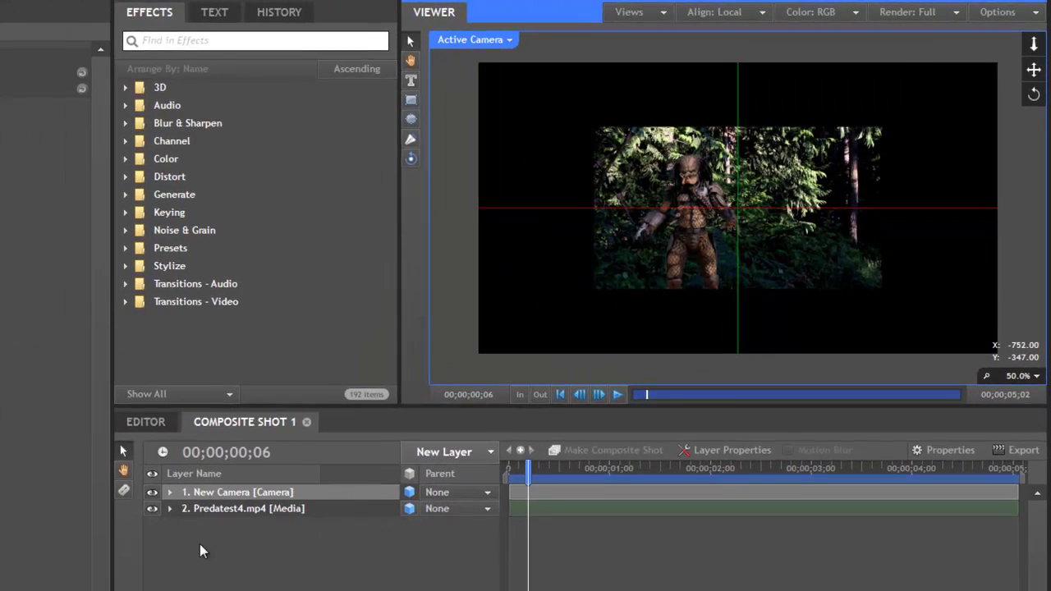
{"action": "left_click", "coordinate": [234, 508]}
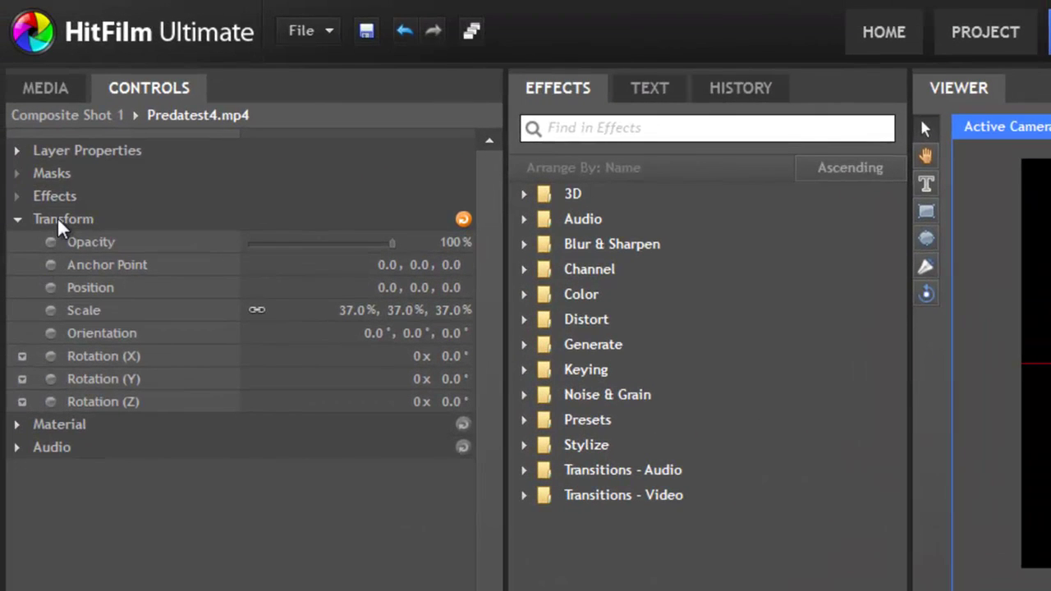
{"action": "left_click", "coordinate": [60, 216]}
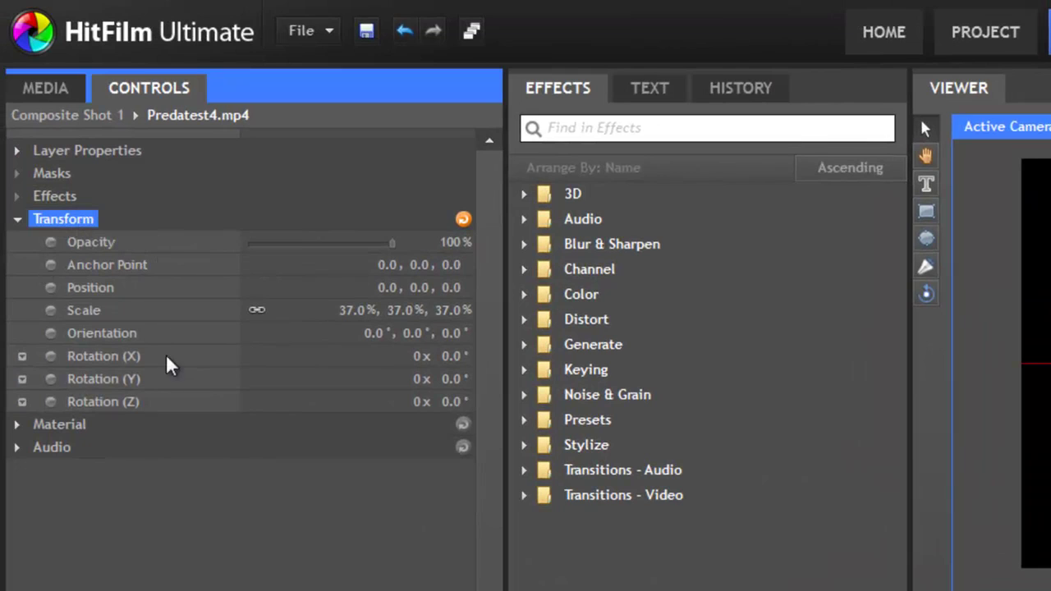
Test the Opacity value down to 2%, then select the Anchor Point and Position properties
{"action": "left_click", "coordinate": [90, 243]}
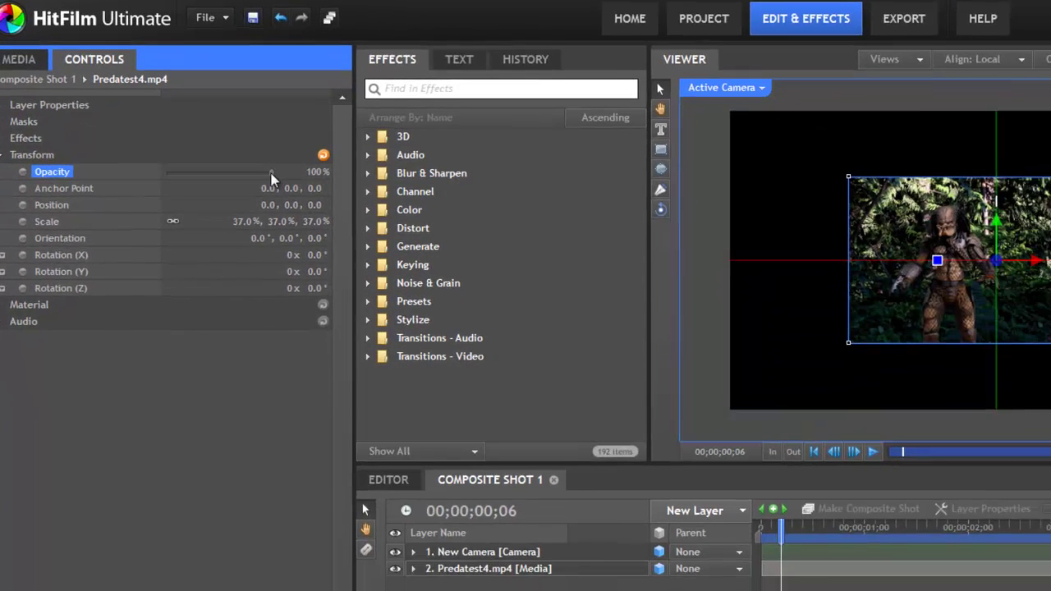
{"action": "left_click_drag", "start_coordinate": [391, 244], "coordinate": [386, 244]}
{"action": "mouse_move", "coordinate": [263, 170]}
{"action": "left_mouse_down"}
{"action": "mouse_move", "coordinate": [159, 170]}
{"action": "mouse_move", "coordinate": [268, 170]}
{"action": "left_mouse_up"}
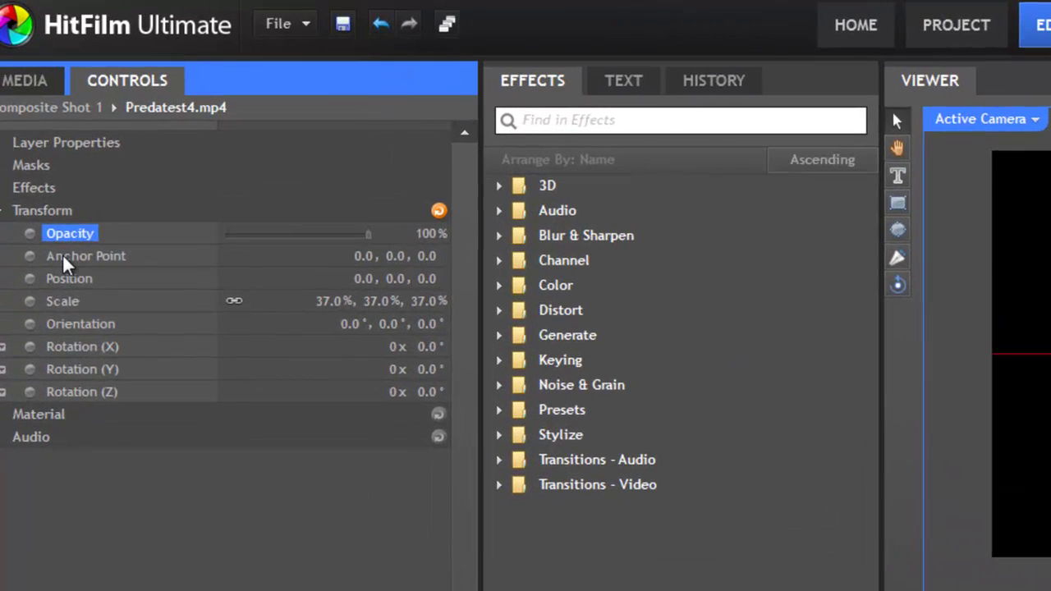
{"action": "left_click", "coordinate": [51, 186]}
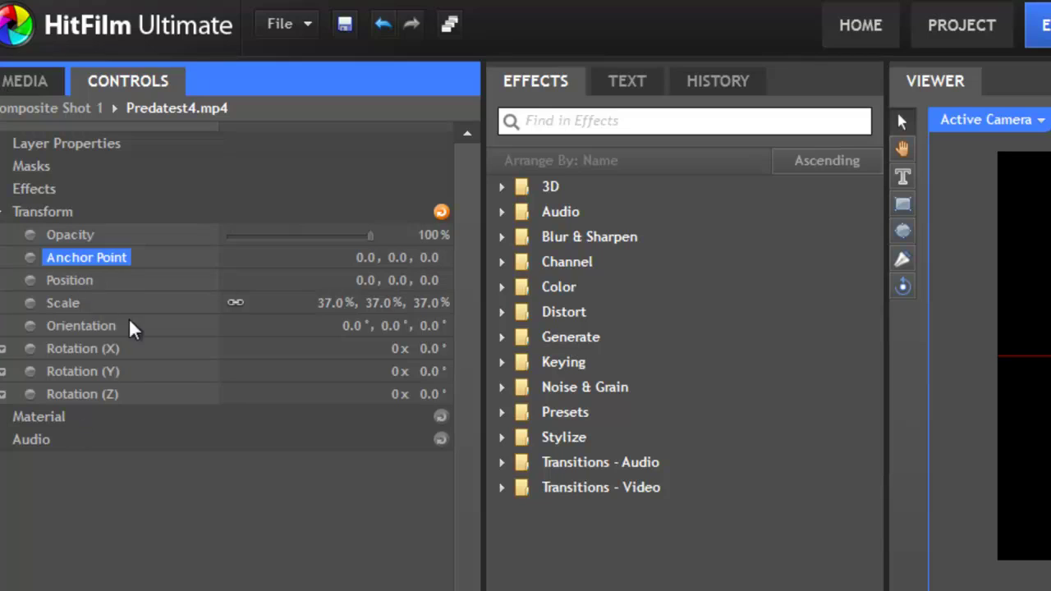
{"action": "left_click", "coordinate": [74, 284]}
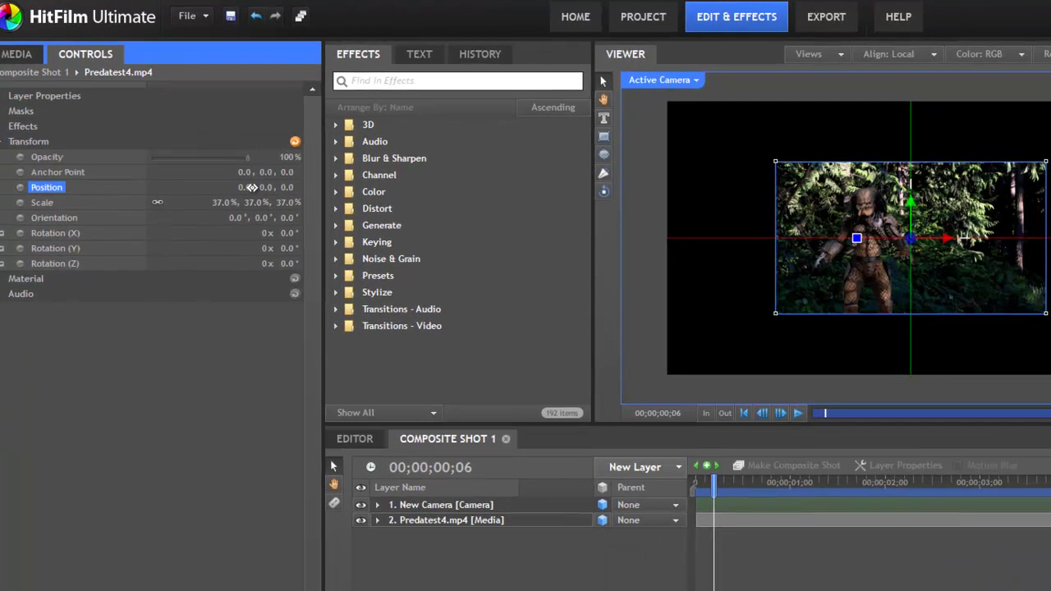
Move the 3D clip left to X -108, undo an upward move, and push it back in depth
{"action": "left_click_drag", "start_coordinate": [245, 187], "coordinate": [160, 188]}
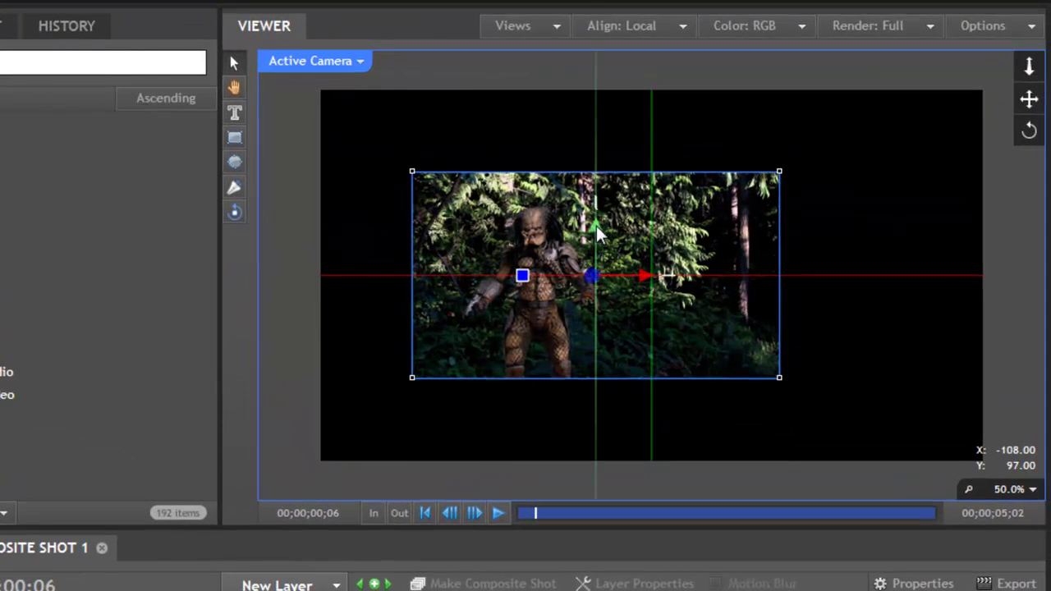
{"action": "left_click_drag", "start_coordinate": [871, 202], "coordinate": [871, 159]}
{"action": "key", "text": "ctrl+z"}
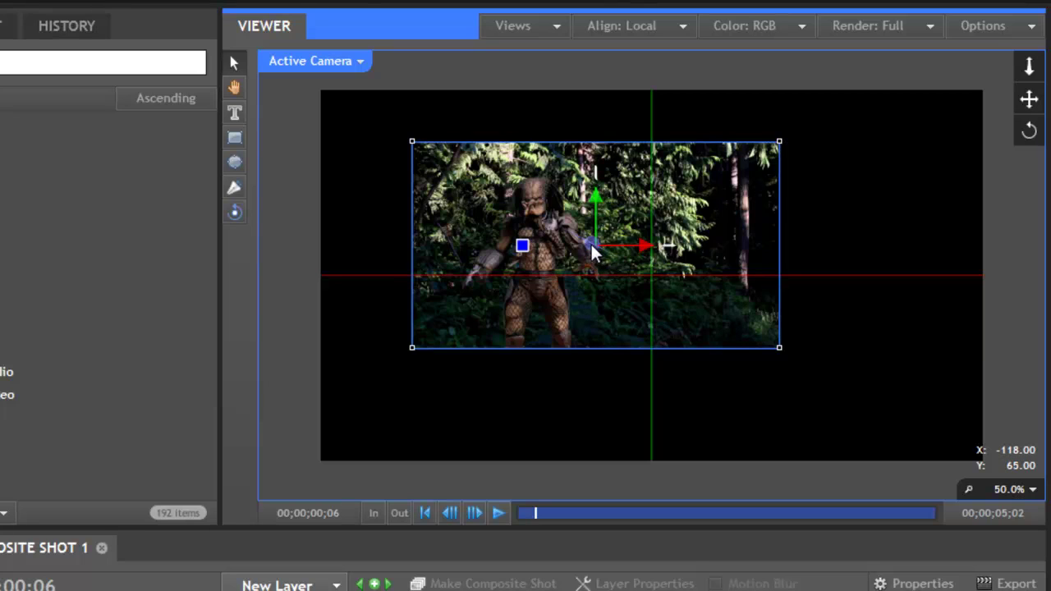
{"action": "left_click_drag", "start_coordinate": [591, 244], "coordinate": [663, 251]}
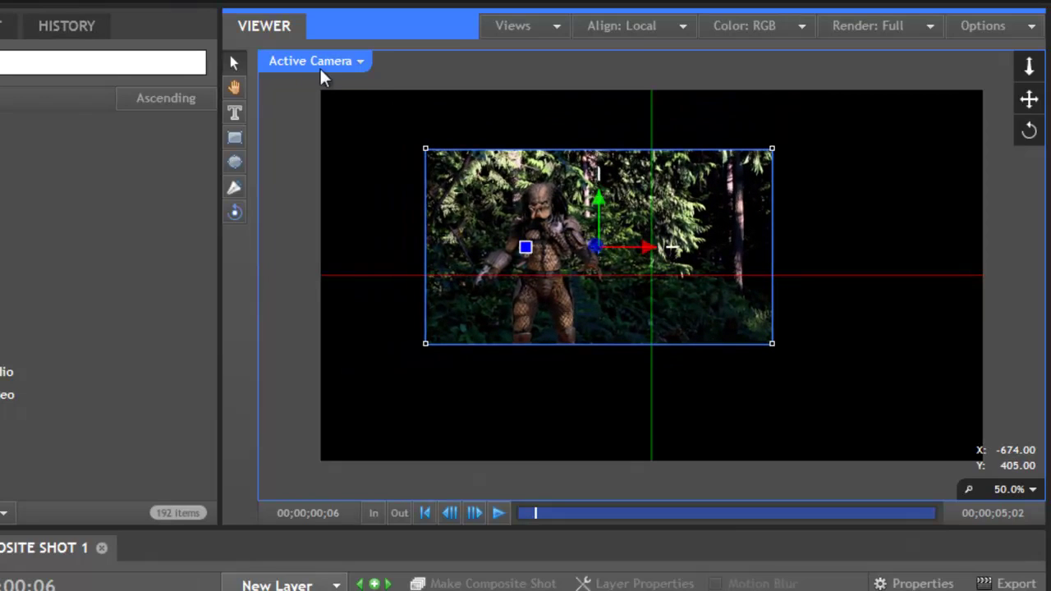
Switch the viewer to Perspective view and push the layer back in depth
{"action": "left_click", "coordinate": [359, 63]}
{"action": "left_click", "coordinate": [341, 107]}
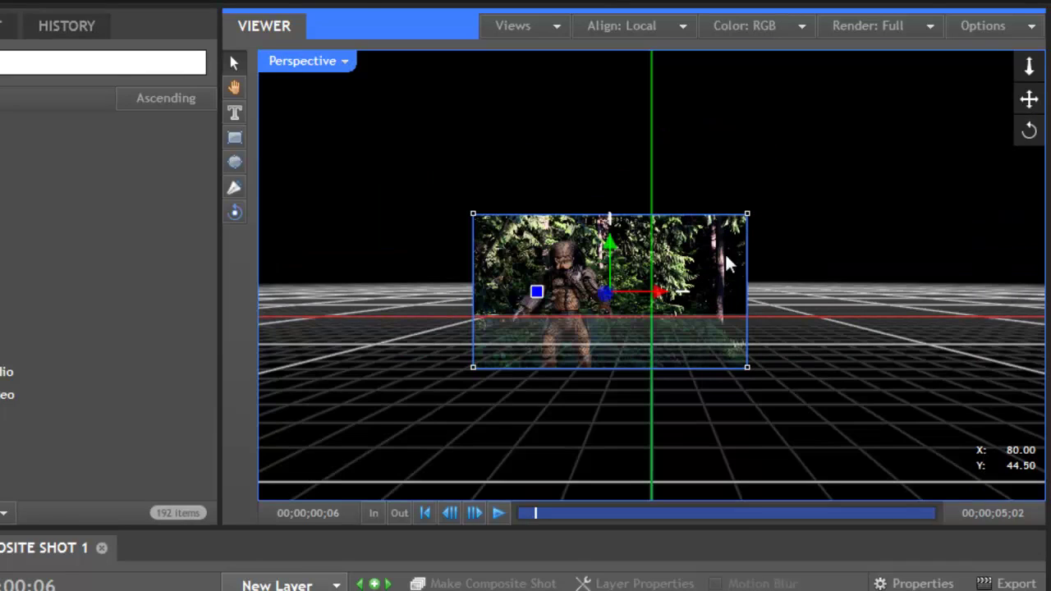
{"action": "left_click_drag", "start_coordinate": [602, 295], "coordinate": [852, 57]}
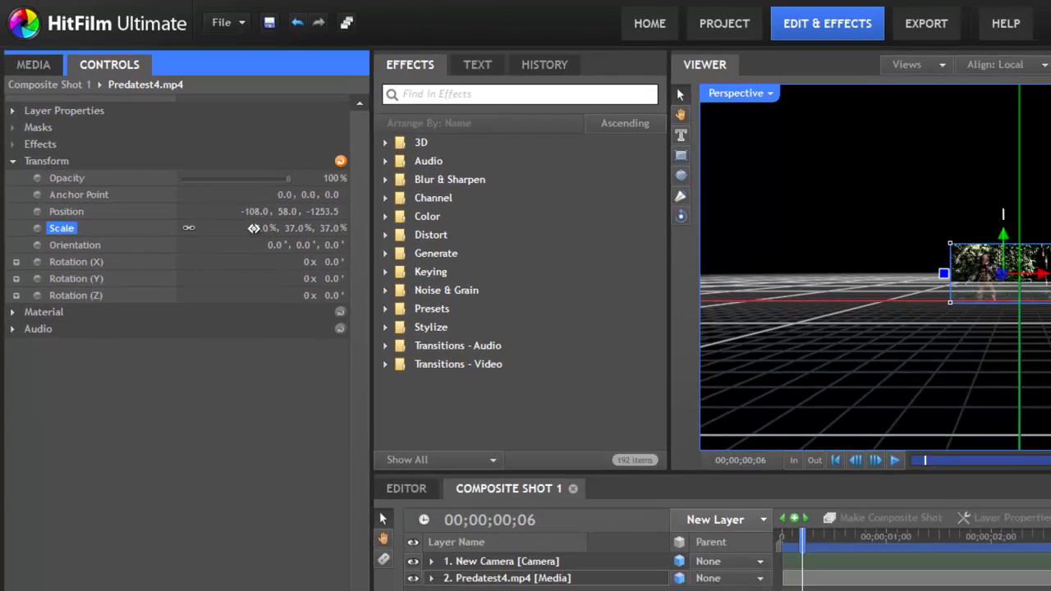
Scale the layer to 71% and move it to Position -81, 58, -905.5
{"action": "left_click_drag", "start_coordinate": [323, 278], "coordinate": [384, 285]}
{"action": "mouse_move", "coordinate": [282, 210]}
{"action": "left_mouse_down"}
{"action": "mouse_move", "coordinate": [229, 210]}
{"action": "mouse_move", "coordinate": [271, 210]}
{"action": "left_mouse_up"}
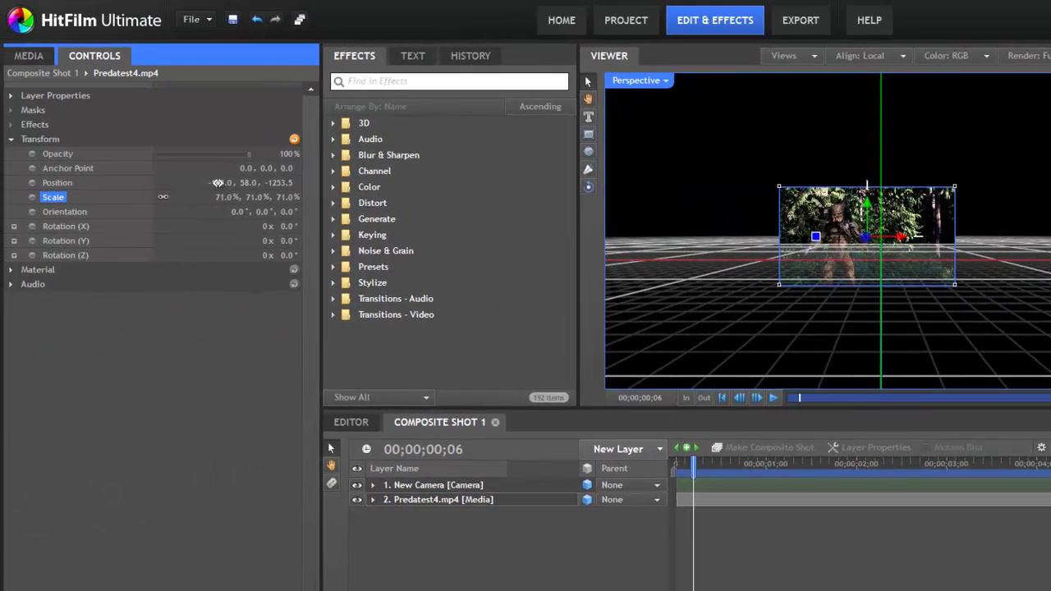
{"action": "left_click_drag", "start_coordinate": [82, 188], "coordinate": [476, 191]}
{"action": "left_click_drag", "start_coordinate": [571, 187], "coordinate": [530, 197]}
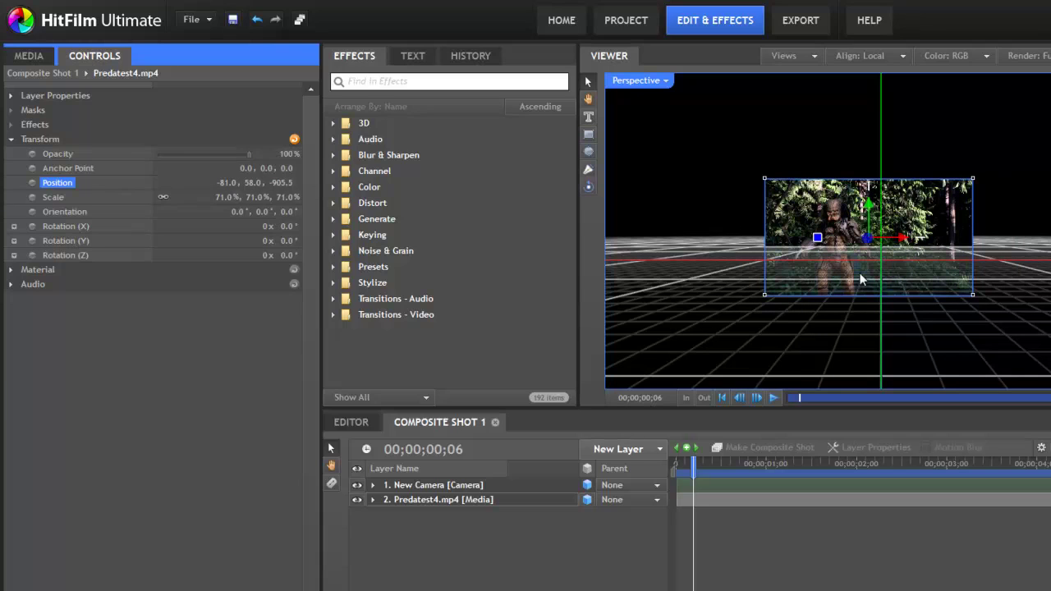
Duplicate the Predatest4 layer 2 in the timeline
{"action": "left_click", "coordinate": [419, 500]}
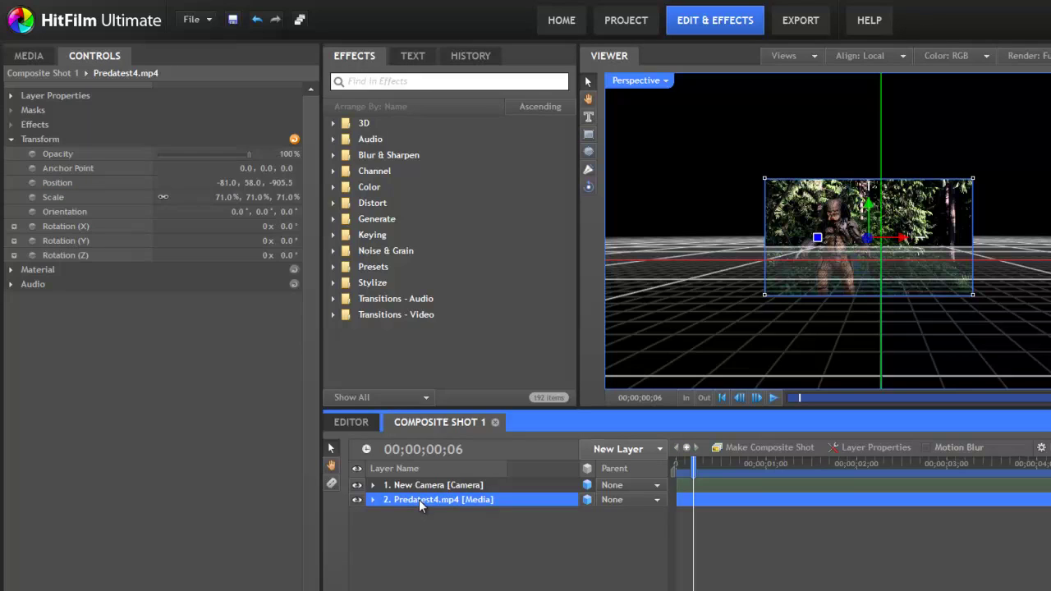
{"action": "right_click", "coordinate": [418, 499]}
{"action": "left_click", "coordinate": [463, 397]}
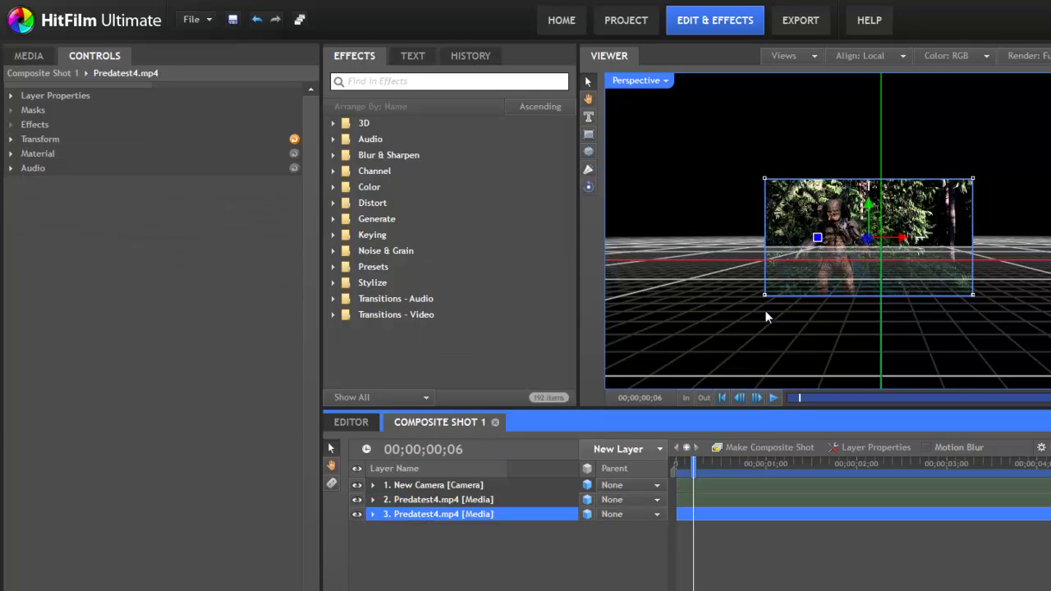
Move the duplicate layer 3 left along X and forward in Z, in front of the original
{"action": "left_click_drag", "start_coordinate": [898, 243], "coordinate": [749, 243]}
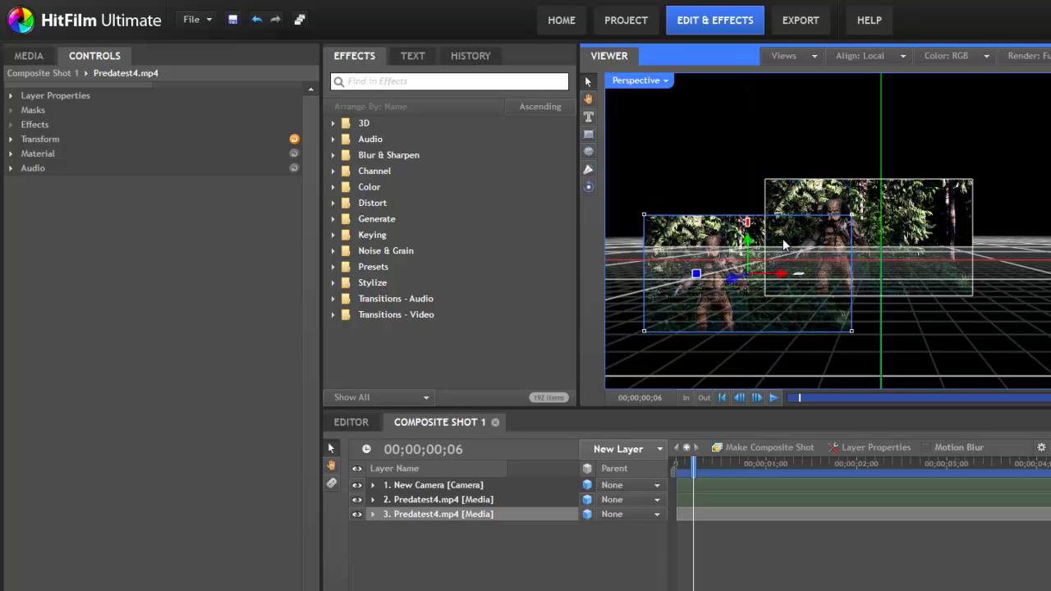
{"action": "left_click_drag", "start_coordinate": [696, 273], "coordinate": [636, 292]}
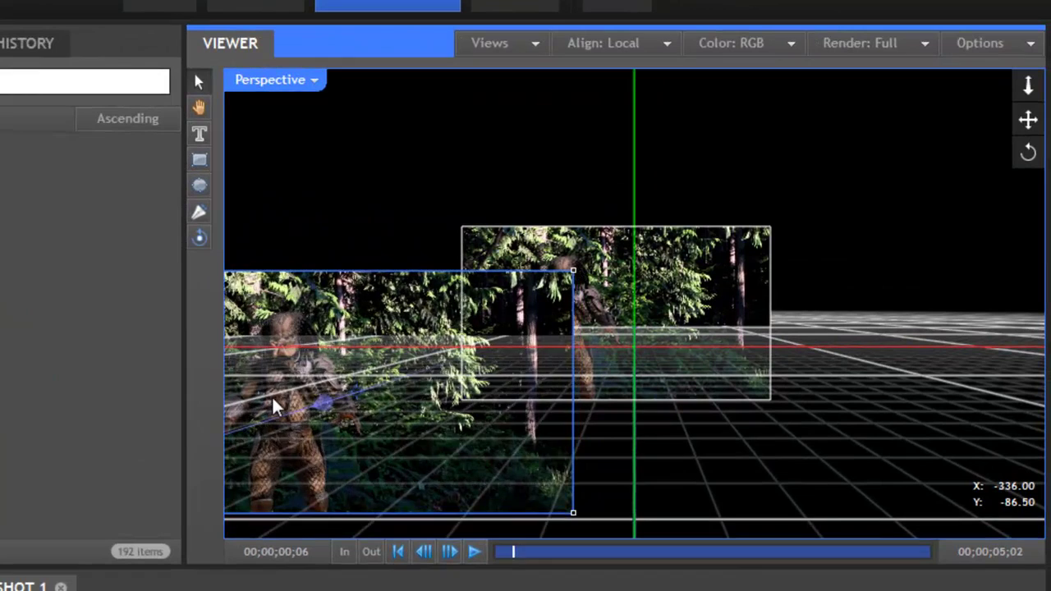
{"action": "left_click_drag", "start_coordinate": [272, 396], "coordinate": [339, 386]}
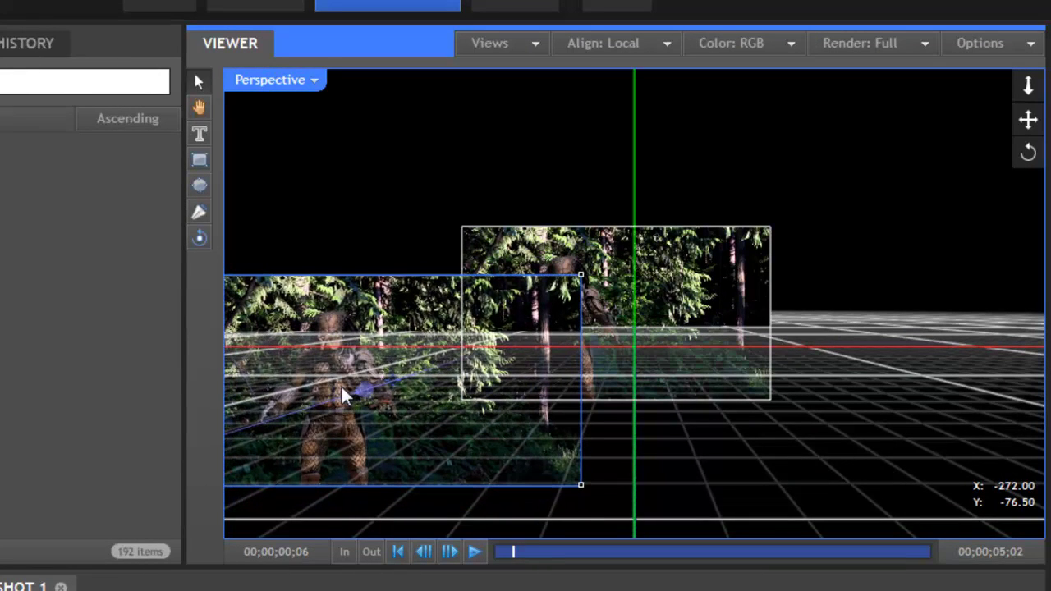
{"action": "left_click", "coordinate": [343, 395]}
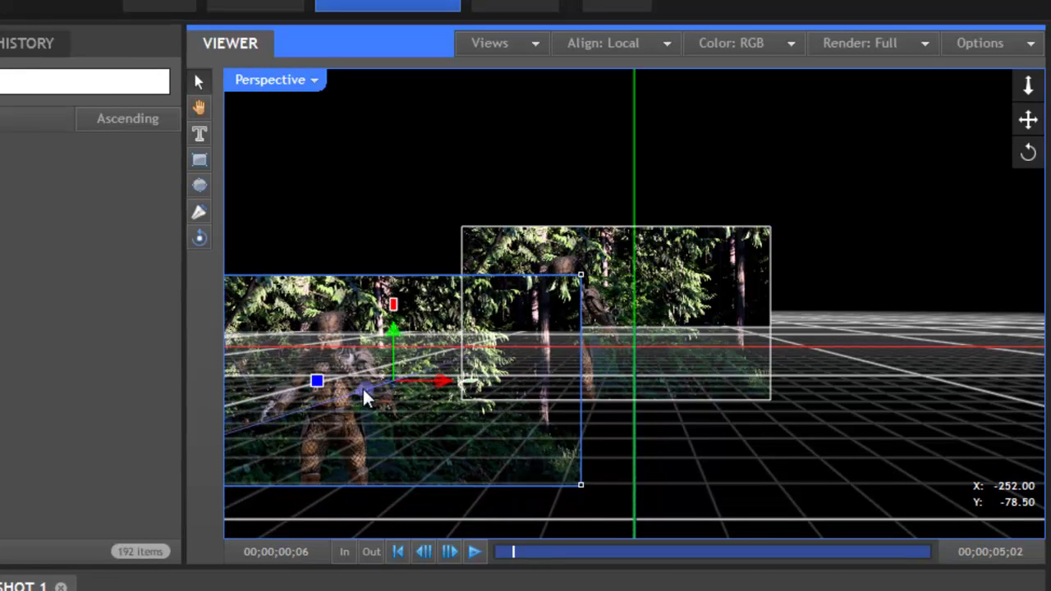
{"action": "left_click_drag", "start_coordinate": [362, 387], "coordinate": [532, 336]}
{"action": "left_click", "coordinate": [531, 336]}
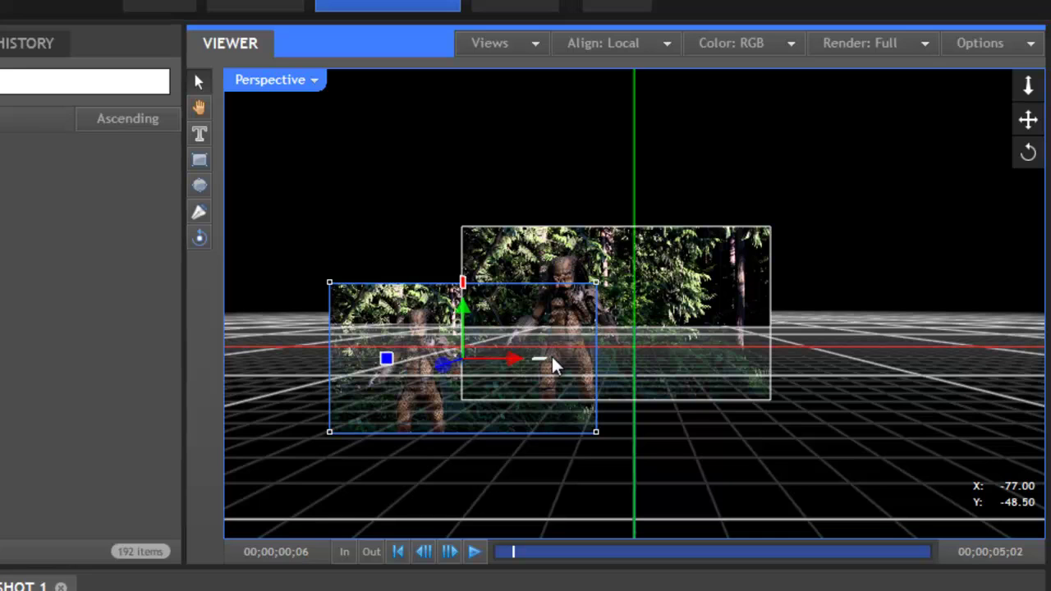
{"action": "mouse_move", "coordinate": [449, 353]}
{"action": "left_mouse_down"}
{"action": "mouse_move", "coordinate": [317, 410]}
{"action": "mouse_move", "coordinate": [429, 356]}
{"action": "left_mouse_up"}
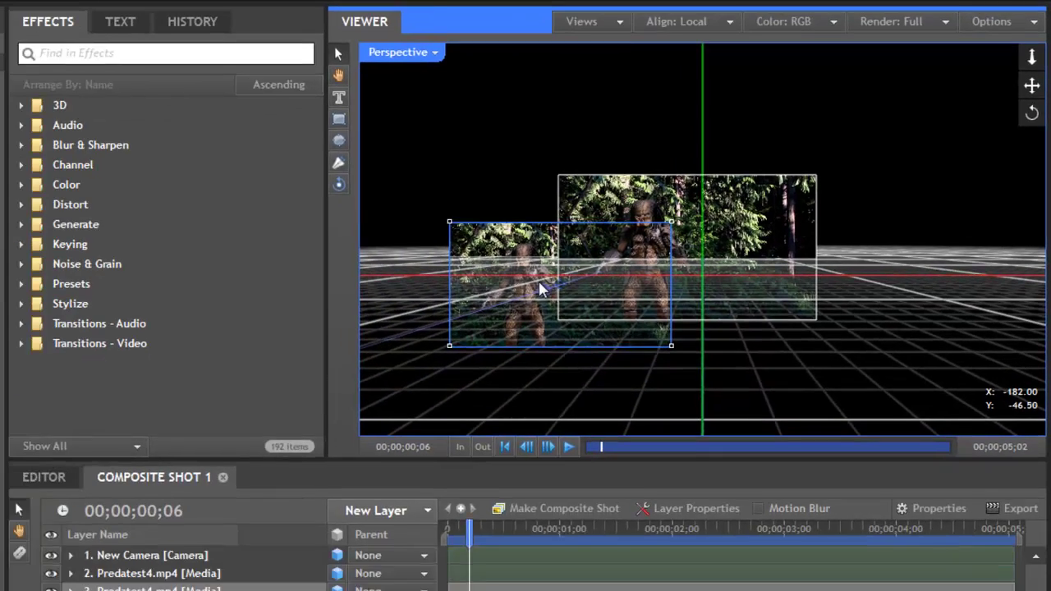
{"action": "left_click", "coordinate": [228, 528]}
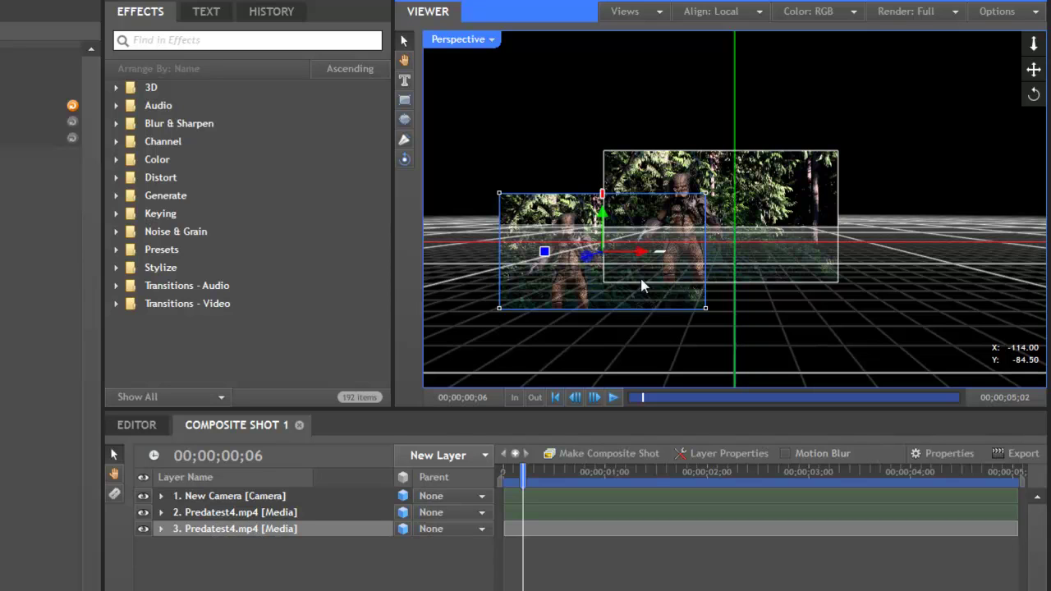
{"action": "left_click_drag", "start_coordinate": [588, 258], "coordinate": [535, 300]}
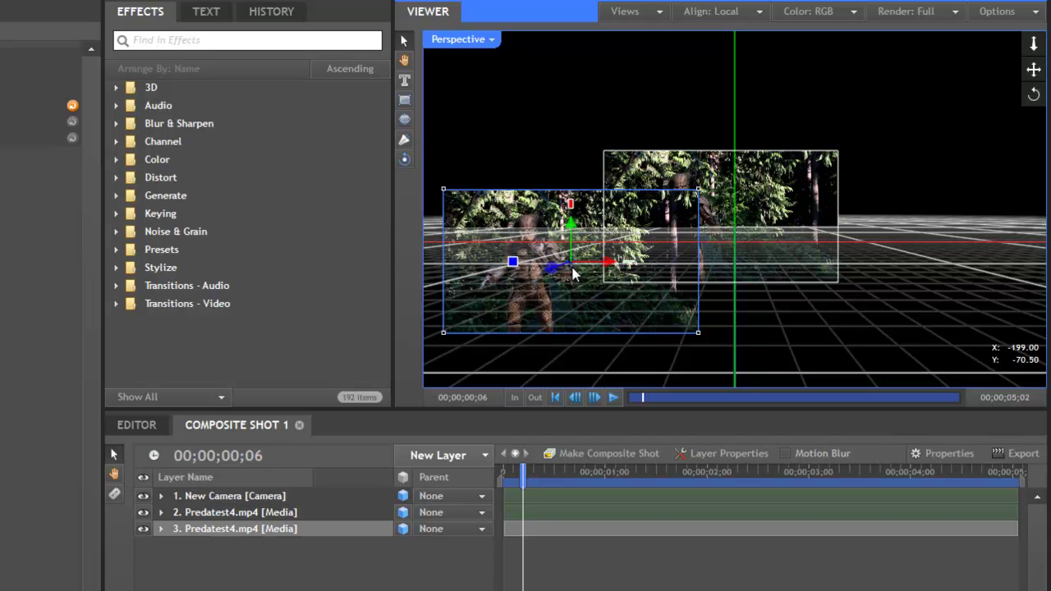
In the Left side view, raise the duplicate layer along the Y axis
{"action": "left_click", "coordinate": [491, 41]}
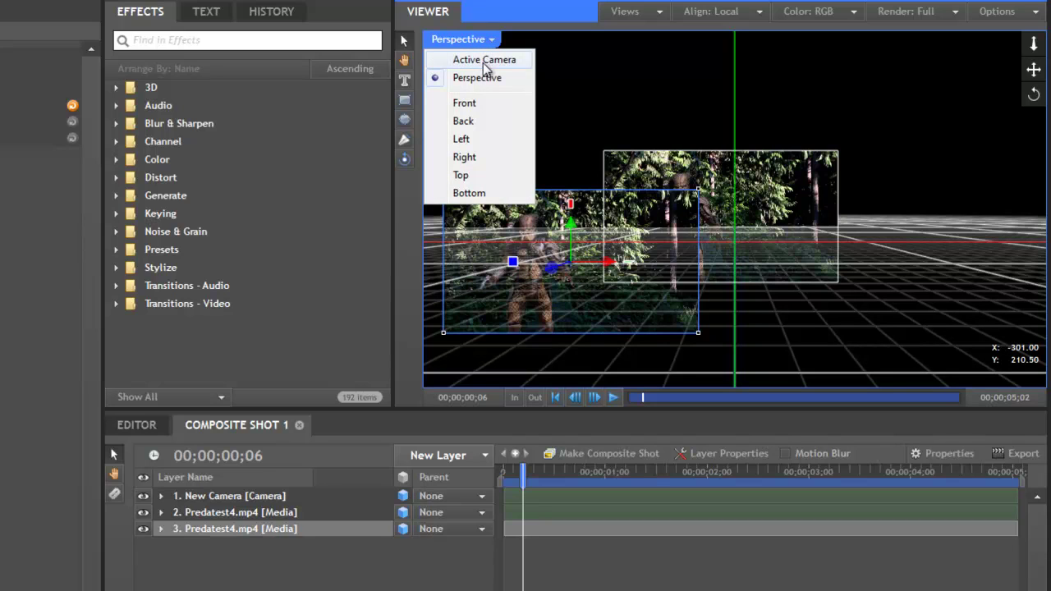
{"action": "left_click", "coordinate": [463, 139]}
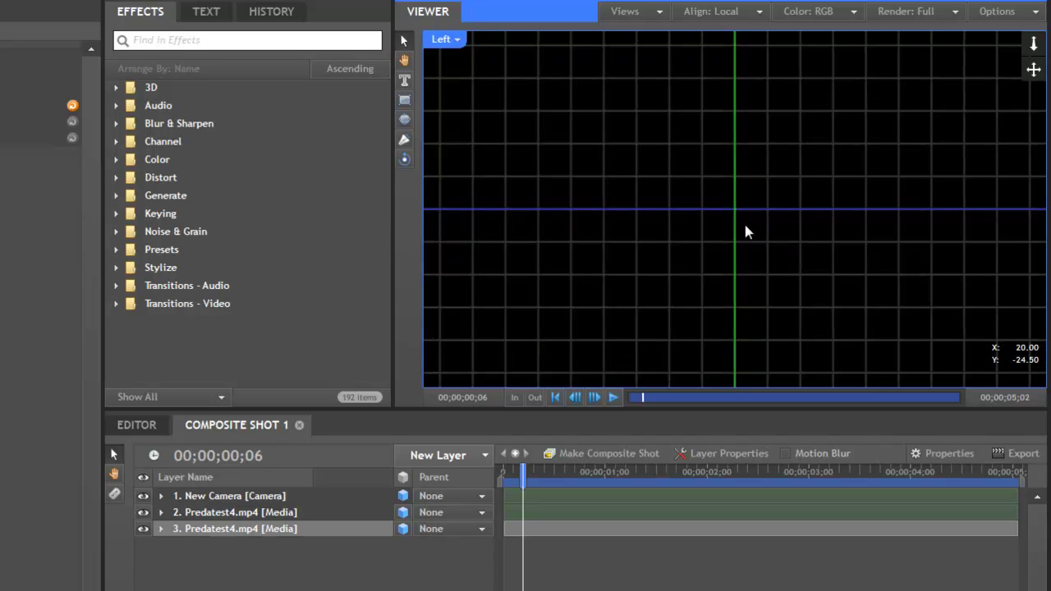
{"action": "scroll", "coordinate": [735, 218], "scroll_direction": "down", "scroll_amount": 3}
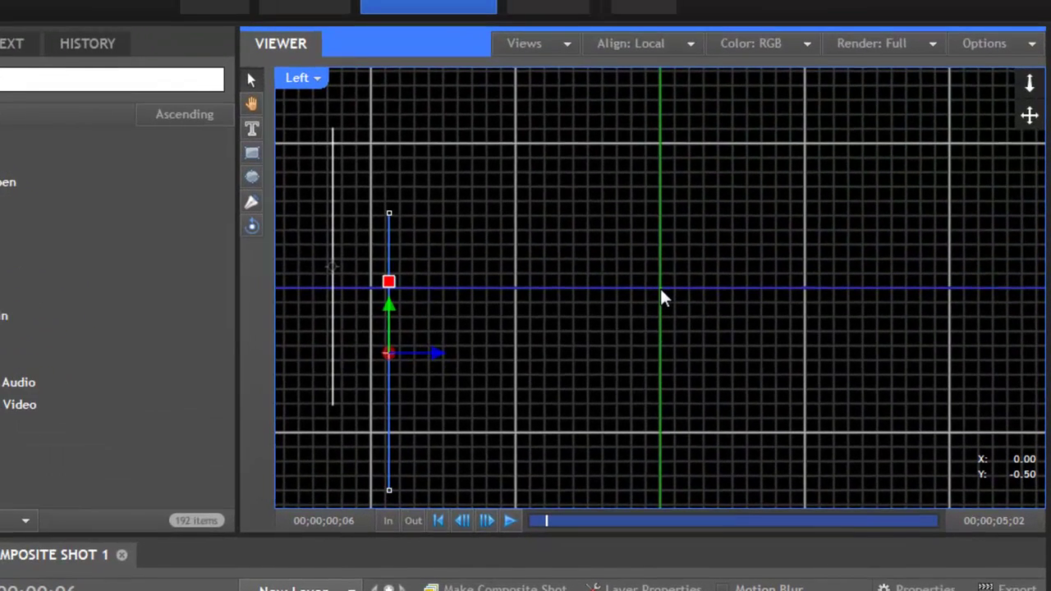
{"action": "scroll", "coordinate": [662, 296], "scroll_direction": "down", "scroll_amount": 1}
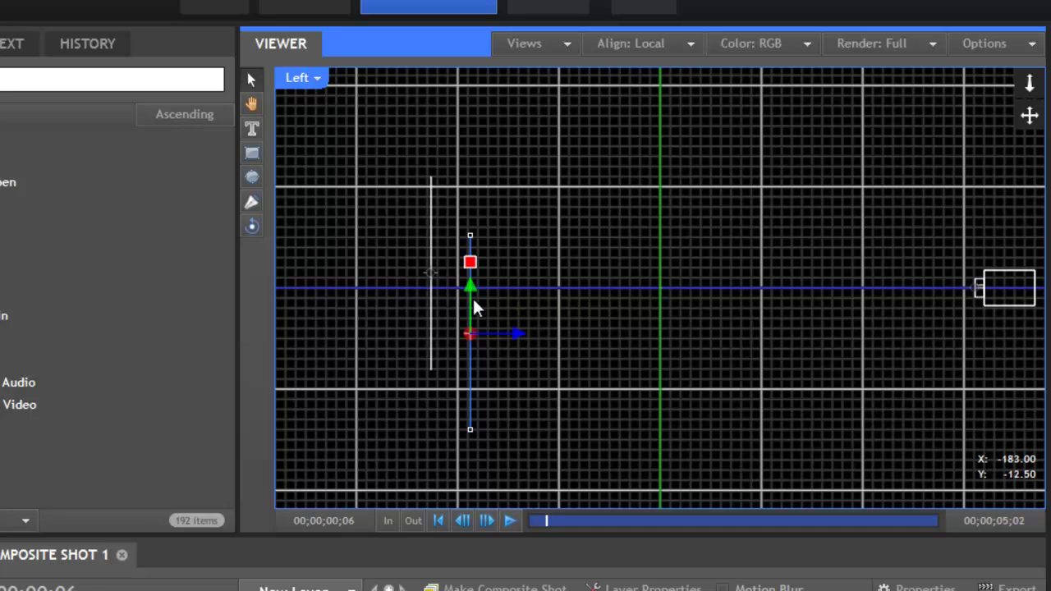
{"action": "left_click_drag", "start_coordinate": [471, 289], "coordinate": [633, 284]}
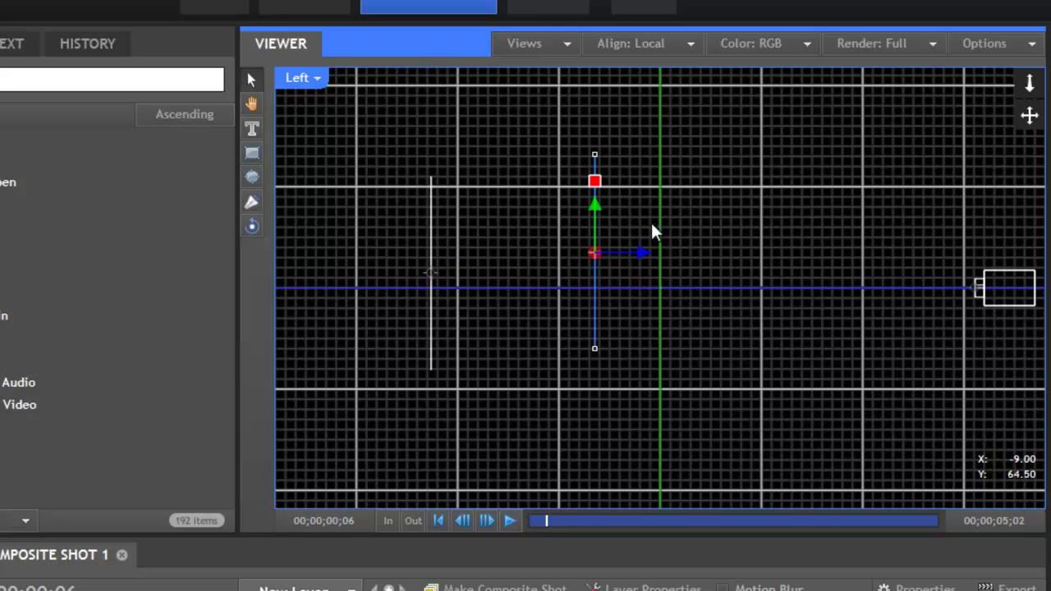
Return to the Active Camera view, hide duplicate layer 3 and select the original layer 2
{"action": "left_click", "coordinate": [320, 79]}
{"action": "left_click", "coordinate": [361, 102]}
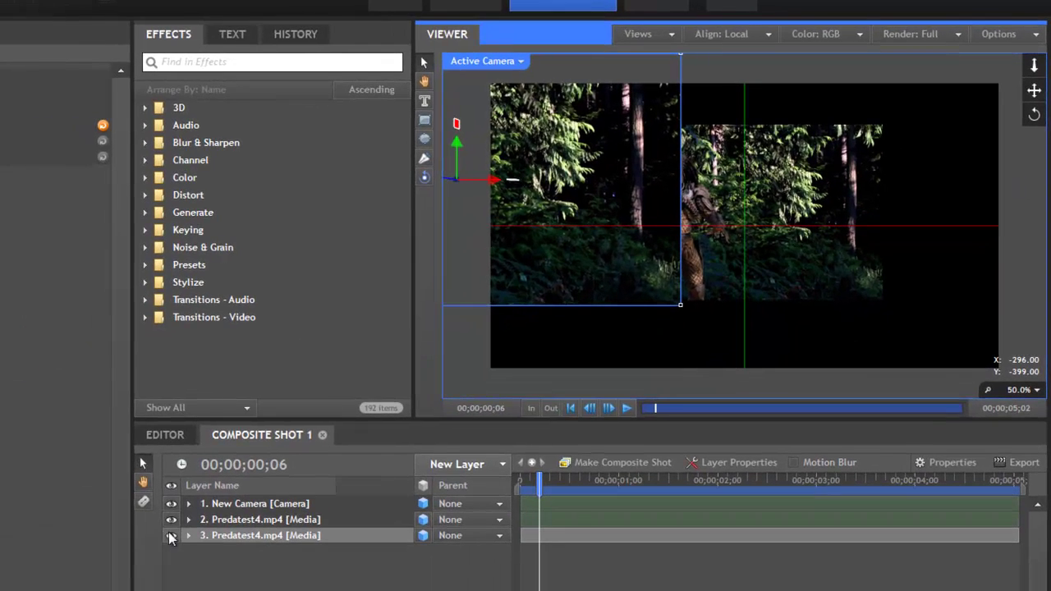
{"action": "left_click", "coordinate": [171, 535]}
{"action": "left_click", "coordinate": [230, 520]}
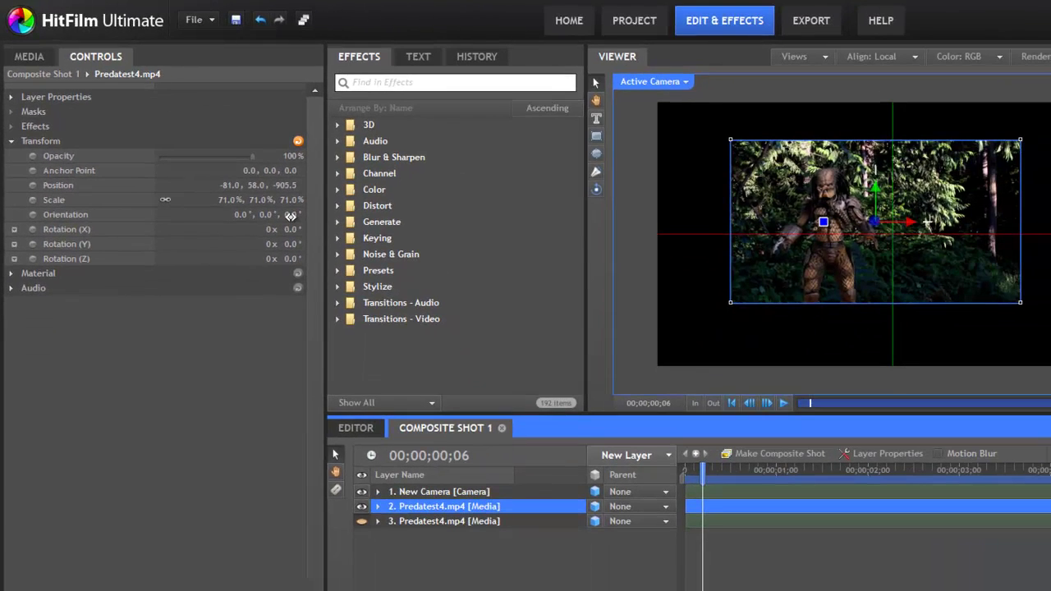
{"action": "left_click_drag", "start_coordinate": [472, 357], "coordinate": [509, 352]}
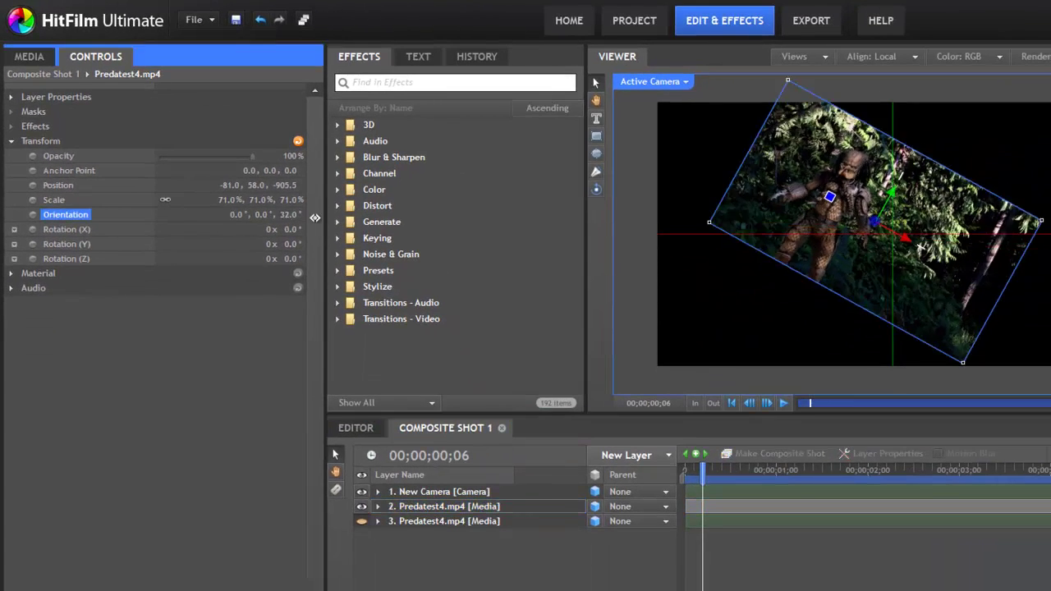
{"action": "left_click_drag", "start_coordinate": [314, 218], "coordinate": [280, 219]}
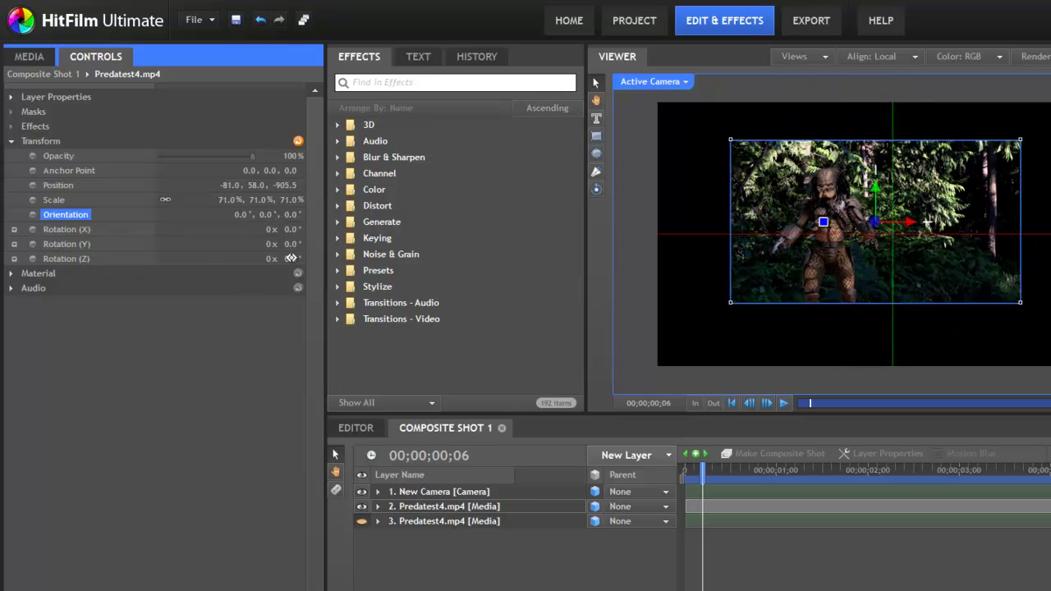
{"action": "mouse_move", "coordinate": [290, 258]}
{"action": "left_mouse_down"}
{"action": "mouse_move", "coordinate": [341, 259]}
{"action": "mouse_move", "coordinate": [269, 259]}
{"action": "mouse_move", "coordinate": [293, 260]}
{"action": "left_mouse_up"}
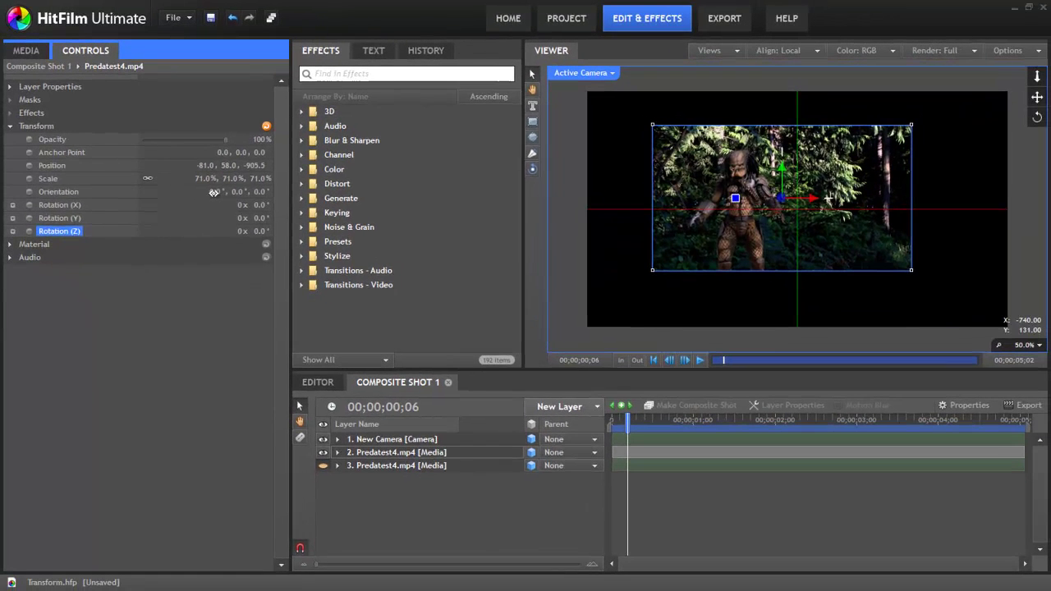
{"action": "left_click", "coordinate": [214, 192]}
{"action": "left_click_drag", "start_coordinate": [188, 193], "coordinate": [501, 185]}
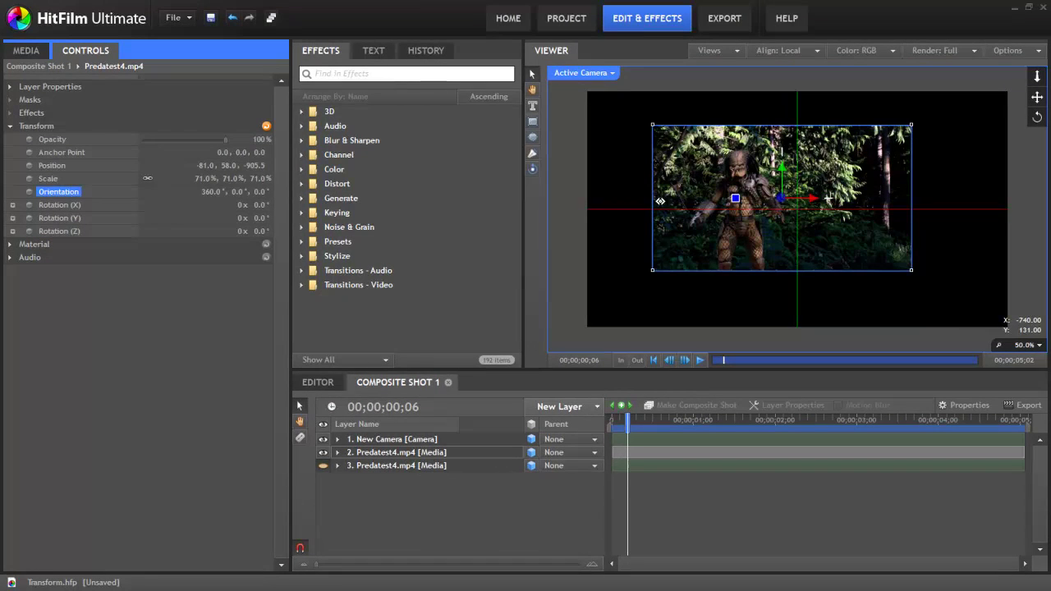
{"action": "left_click_drag", "start_coordinate": [562, 199], "coordinate": [204, 197]}
{"action": "left_click_drag", "start_coordinate": [254, 205], "coordinate": [7, 206]}
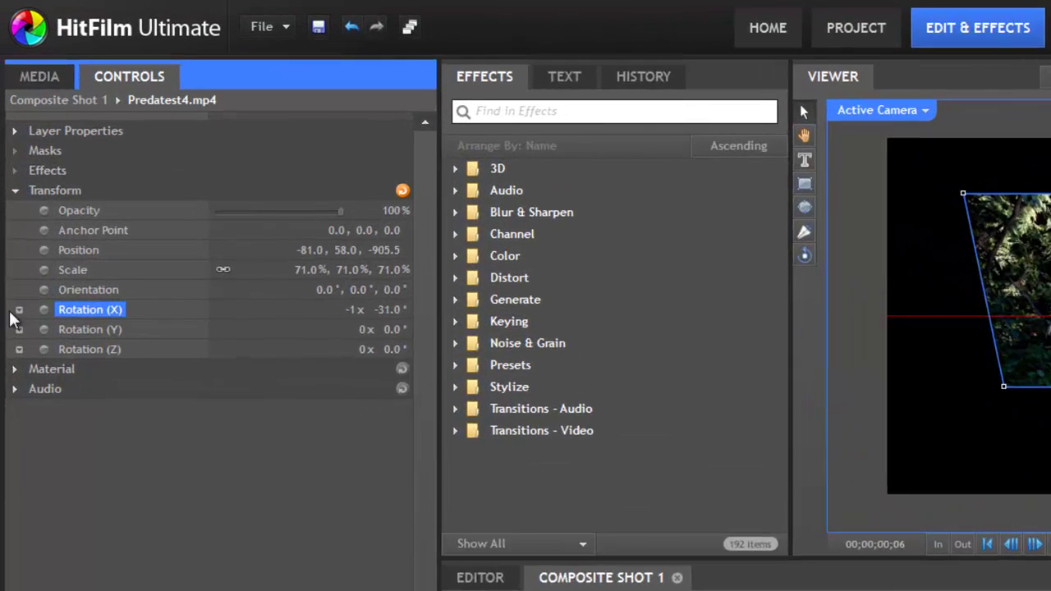
{"action": "right_click", "coordinate": [256, 207]}
{"action": "left_click", "coordinate": [456, 417]}
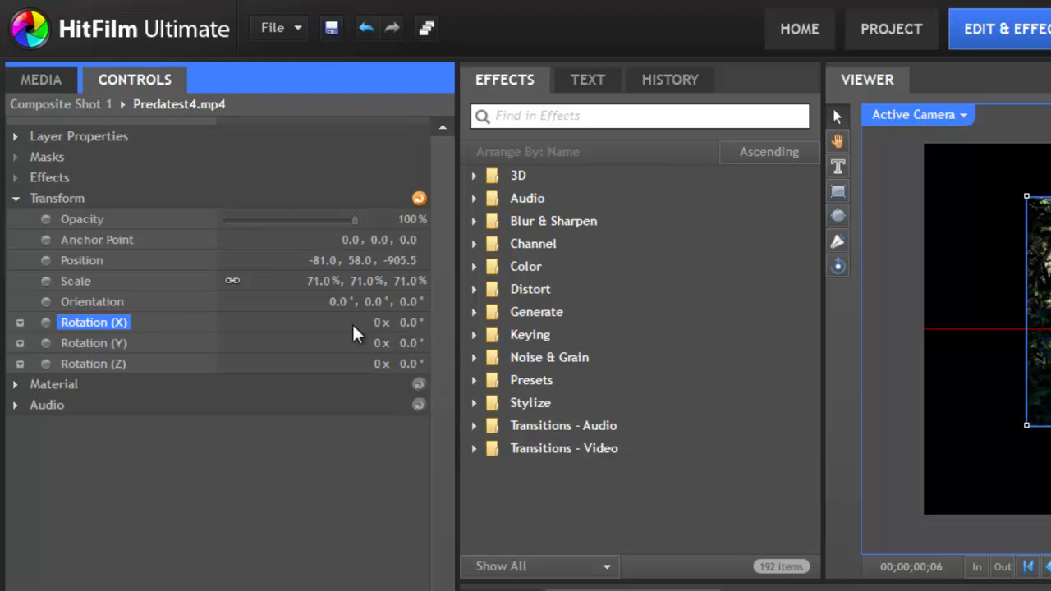
{"action": "left_click", "coordinate": [105, 303]}
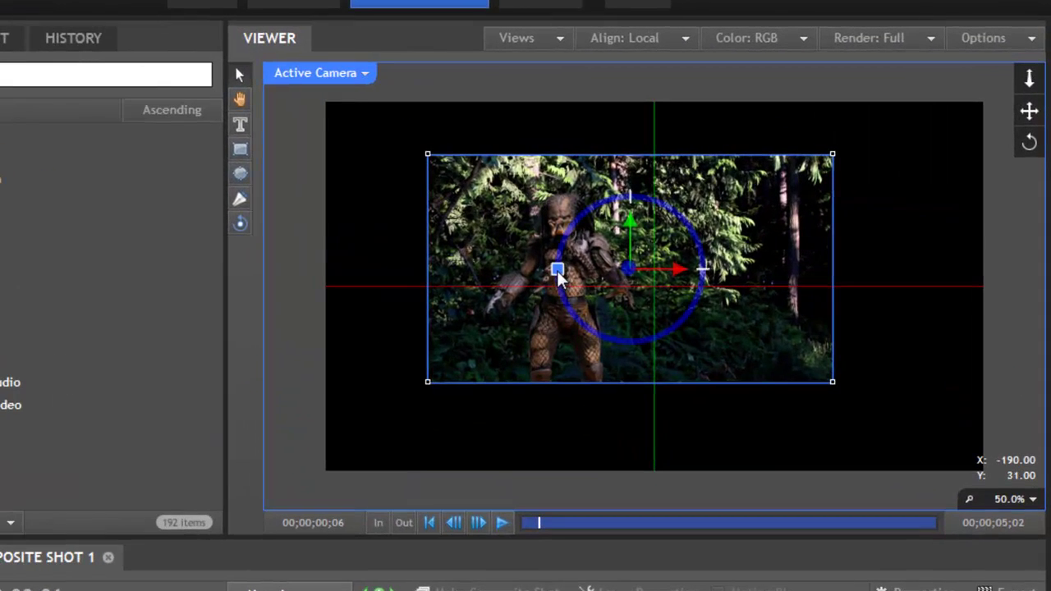
Tilt the Predator layer to orientation 359.8°, 355.9°, 2.7° from the camera and Top views
{"action": "mouse_move", "coordinate": [558, 277]}
{"action": "left_mouse_down"}
{"action": "mouse_move", "coordinate": [591, 329]}
{"action": "mouse_move", "coordinate": [618, 338]}
{"action": "mouse_move", "coordinate": [605, 343]}
{"action": "mouse_move", "coordinate": [562, 276]}
{"action": "mouse_move", "coordinate": [565, 249]}
{"action": "mouse_move", "coordinate": [560, 270]}
{"action": "left_mouse_up"}
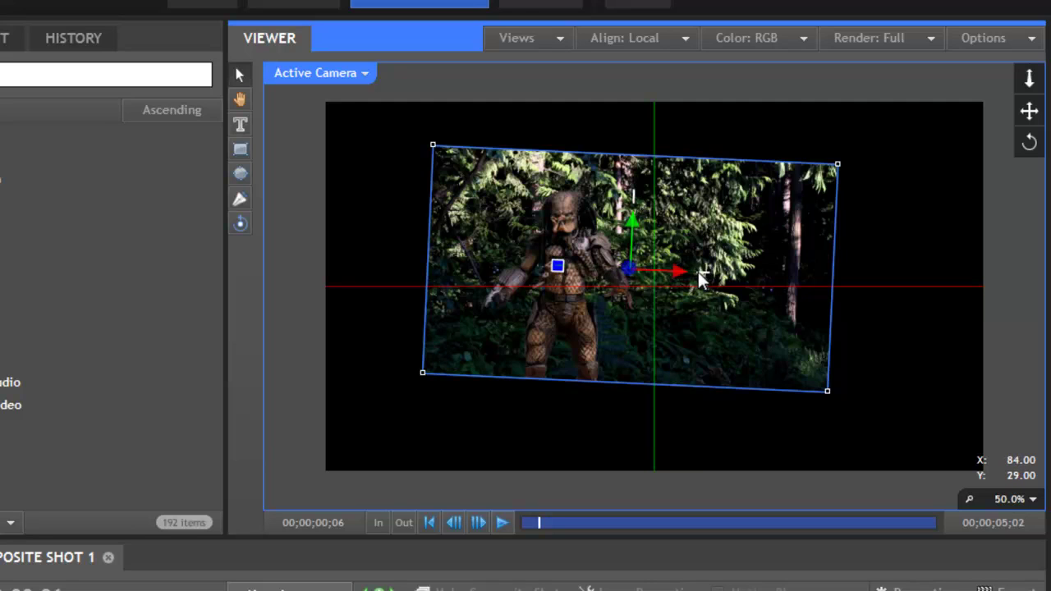
{"action": "mouse_move", "coordinate": [707, 272]}
{"action": "left_mouse_down"}
{"action": "mouse_move", "coordinate": [657, 271]}
{"action": "mouse_move", "coordinate": [730, 270]}
{"action": "mouse_move", "coordinate": [750, 282]}
{"action": "mouse_move", "coordinate": [734, 288]}
{"action": "mouse_move", "coordinate": [711, 275]}
{"action": "left_mouse_up"}
{"action": "left_click", "coordinate": [355, 72]}
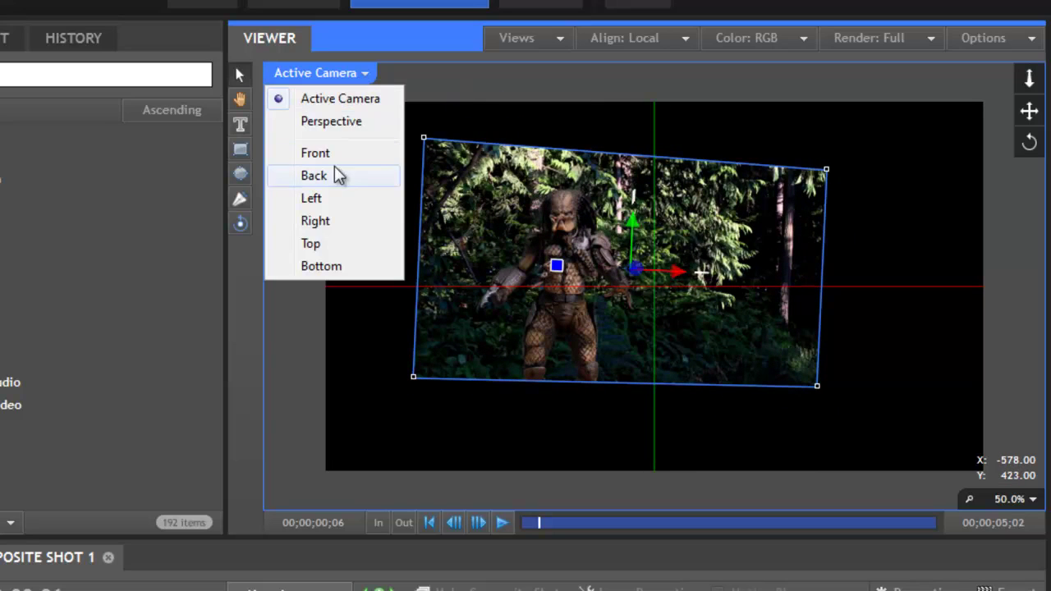
{"action": "left_click", "coordinate": [336, 242]}
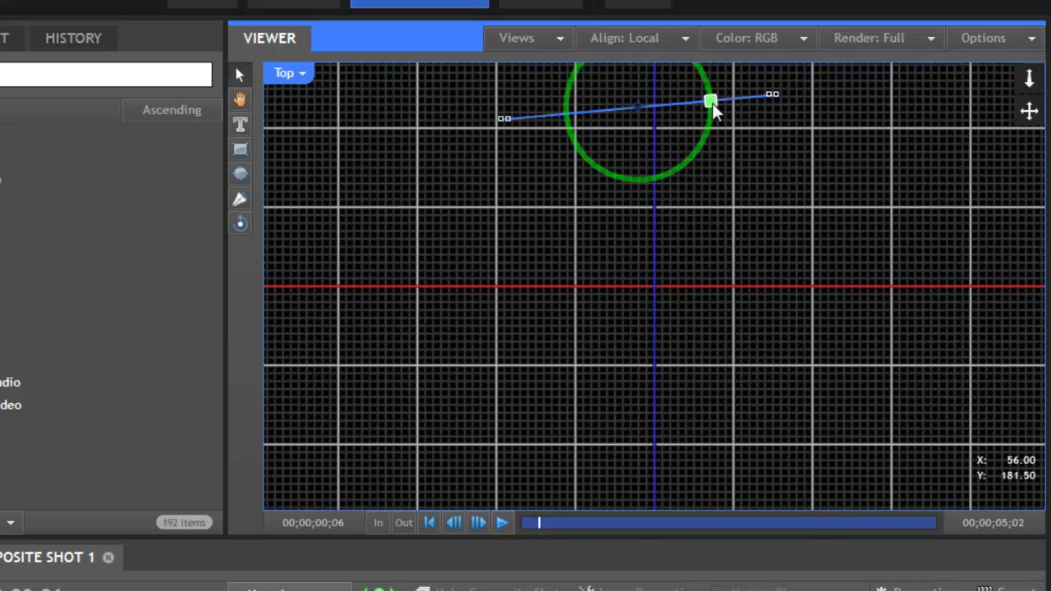
{"action": "mouse_move", "coordinate": [714, 103]}
{"action": "left_mouse_down"}
{"action": "mouse_move", "coordinate": [645, 170]}
{"action": "mouse_move", "coordinate": [608, 172]}
{"action": "mouse_move", "coordinate": [709, 129]}
{"action": "mouse_move", "coordinate": [711, 103]}
{"action": "left_mouse_up"}
Put the viewer back on the Active Camera view
{"action": "left_click", "coordinate": [299, 74]}
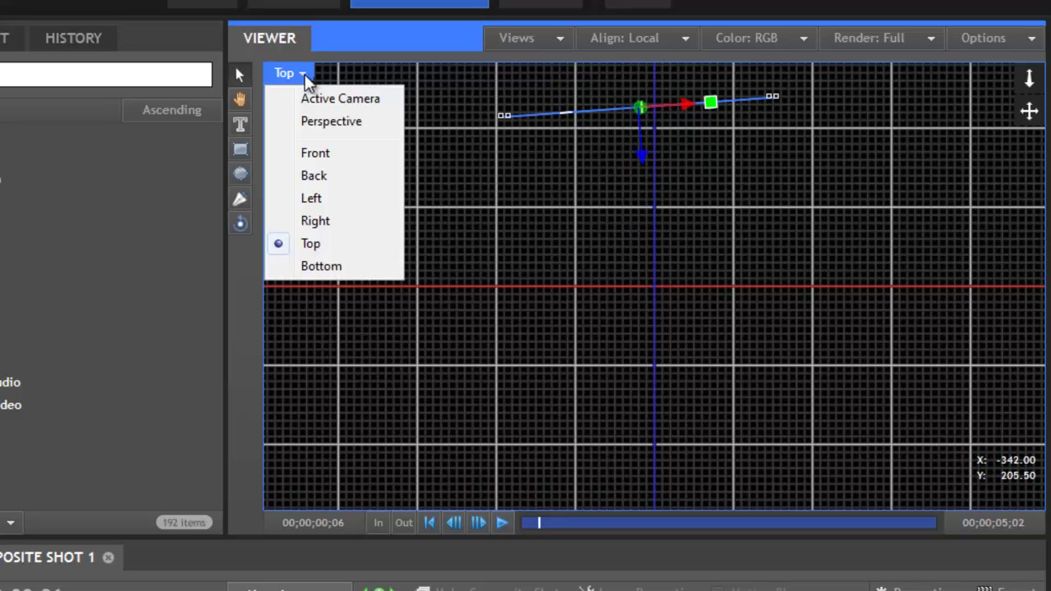
{"action": "left_click", "coordinate": [336, 97]}
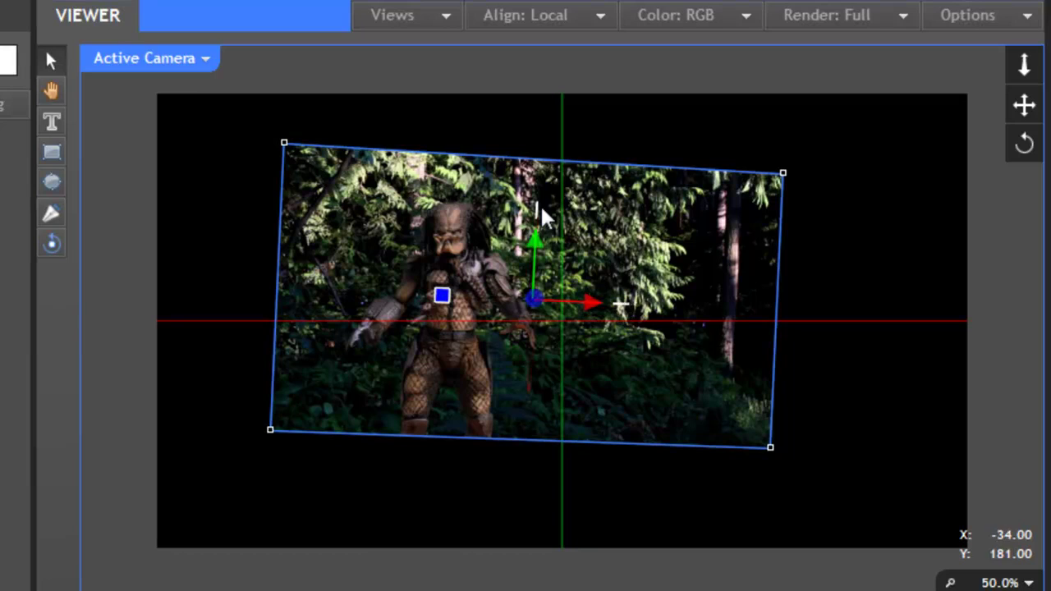
{"action": "left_click", "coordinate": [199, 58]}
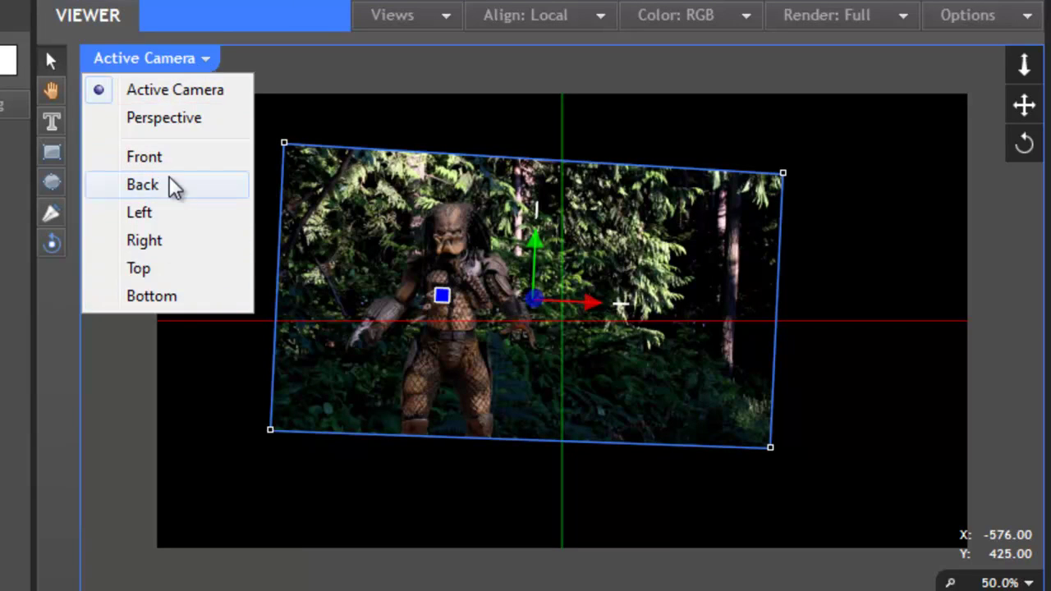
{"action": "left_click", "coordinate": [174, 51]}
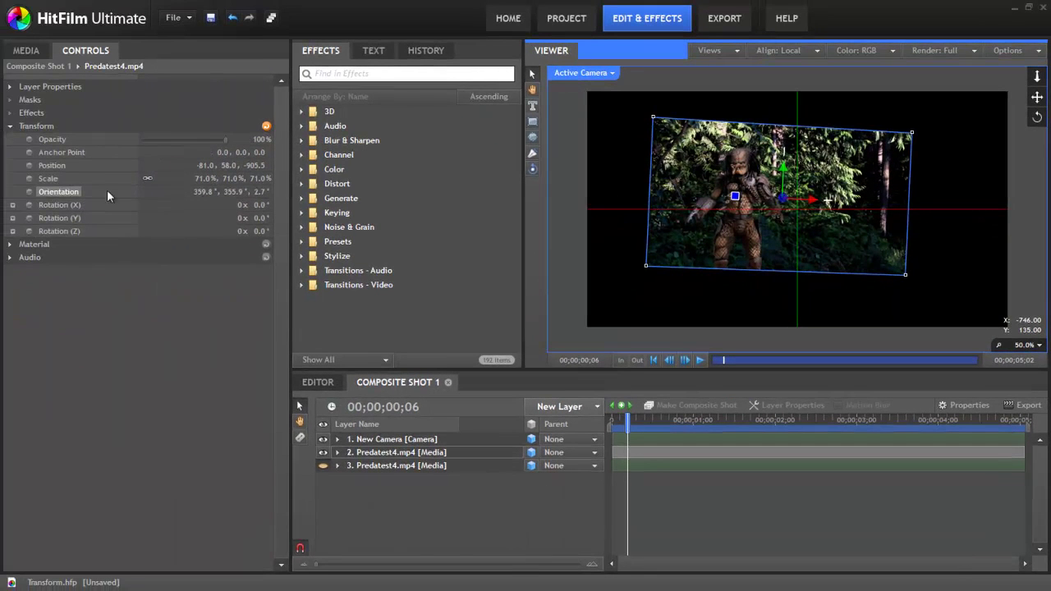
Keyframe Orientation, then set it to 0°, 0°, 0° at 00;00;01;01
{"action": "left_click", "coordinate": [30, 192]}
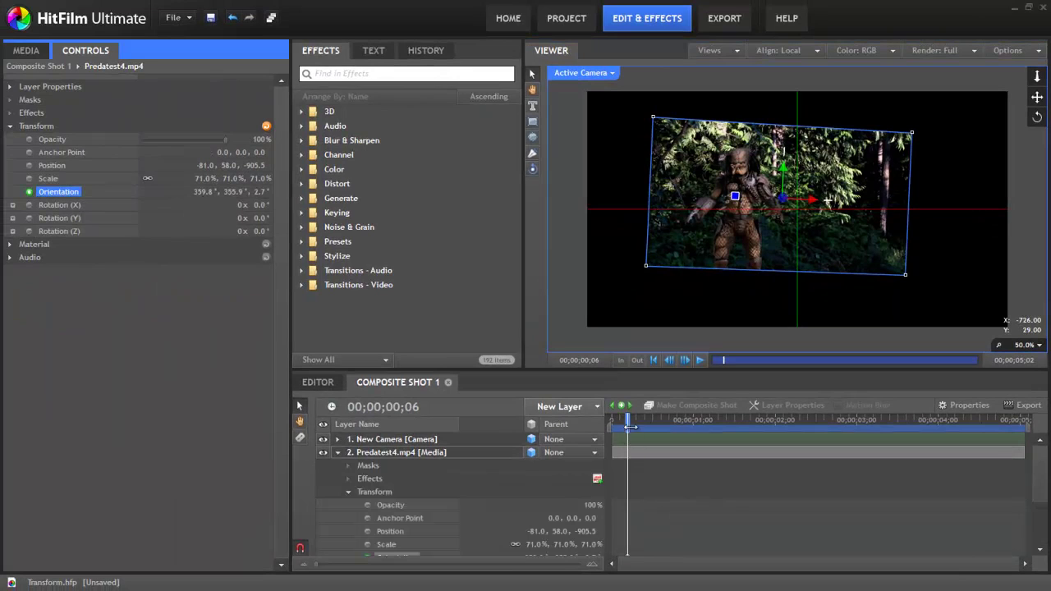
{"action": "left_click_drag", "start_coordinate": [628, 419], "coordinate": [695, 418]}
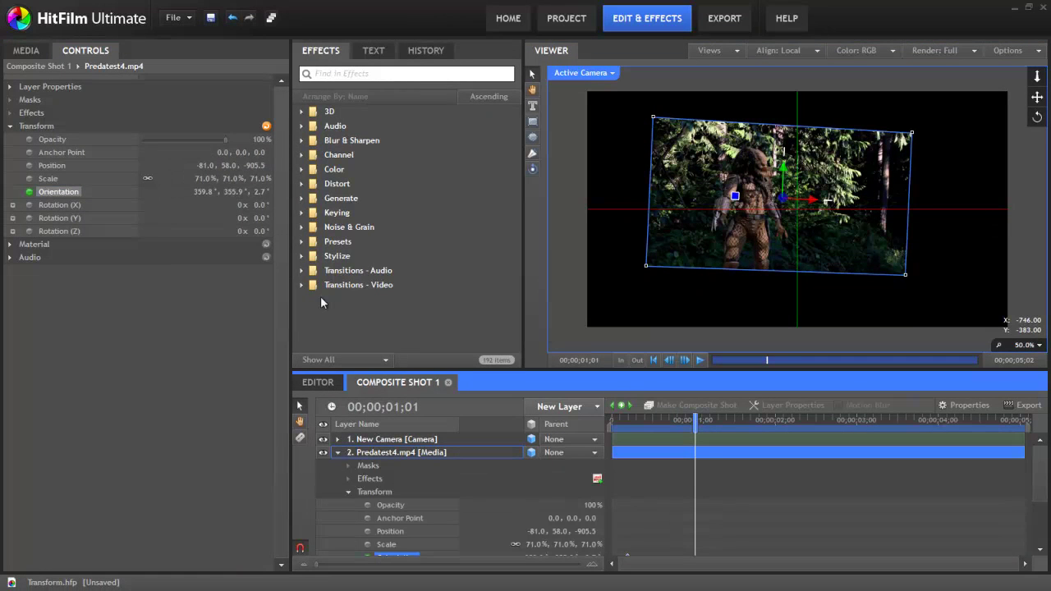
{"action": "left_click", "coordinate": [203, 191]}
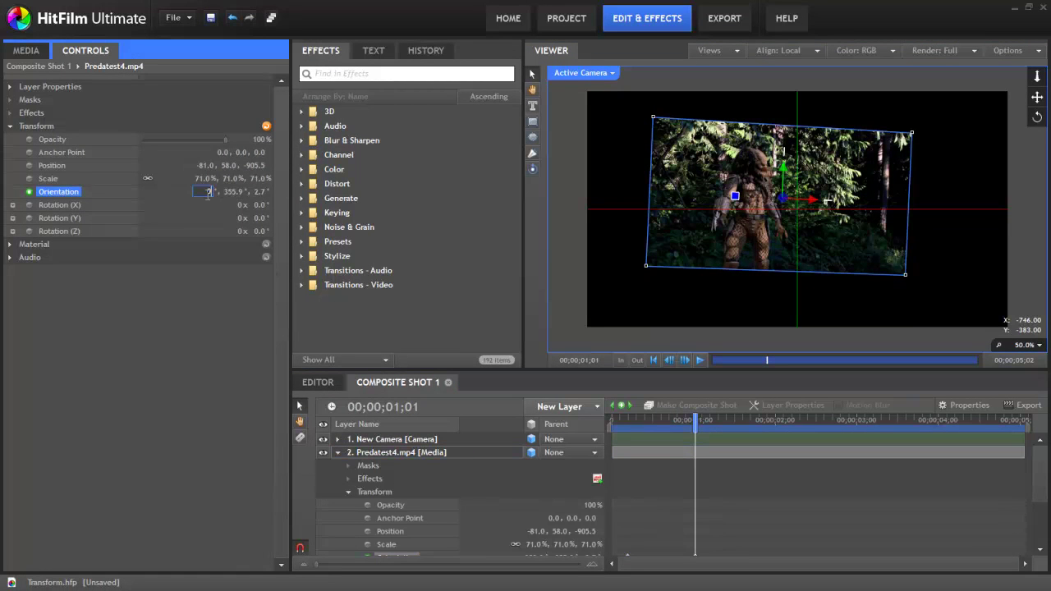
{"action": "type", "text": "0"}
{"action": "key", "text": "Tab"}
{"action": "type", "text": "0"}
{"action": "key", "text": "Tab"}
{"action": "type", "text": "0"}
{"action": "key", "text": "Tab"}
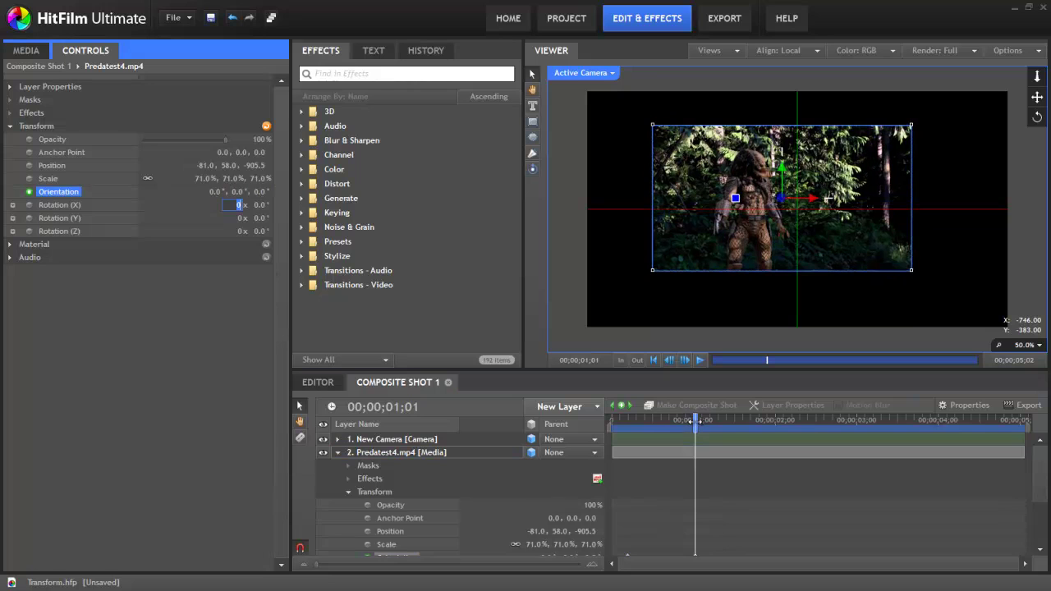
Play back the orientation animation and return to frame 6
{"action": "left_click_drag", "start_coordinate": [695, 448], "coordinate": [634, 440]}
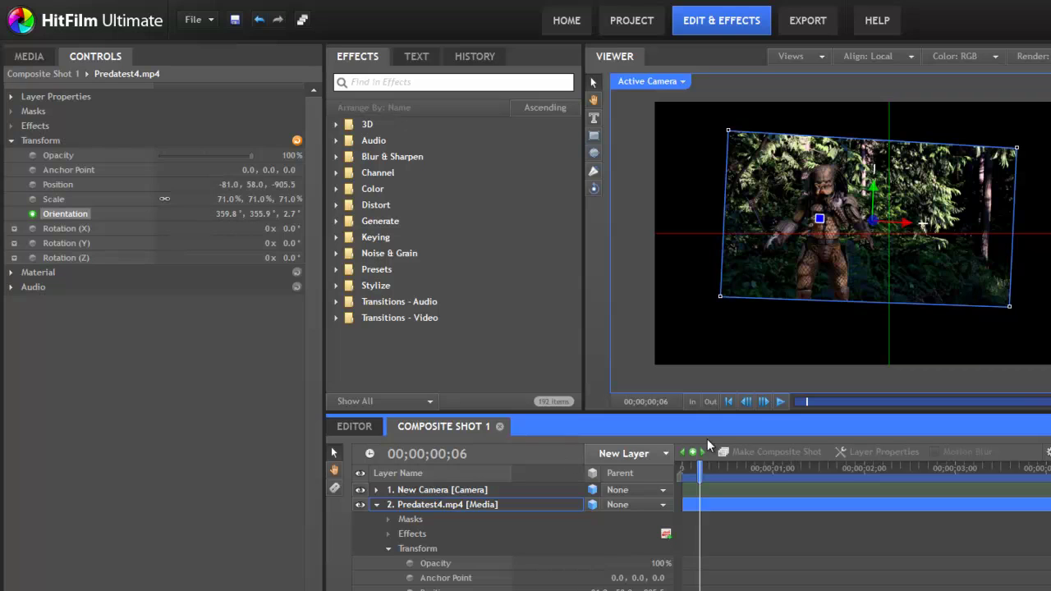
{"action": "left_click", "coordinate": [781, 402]}
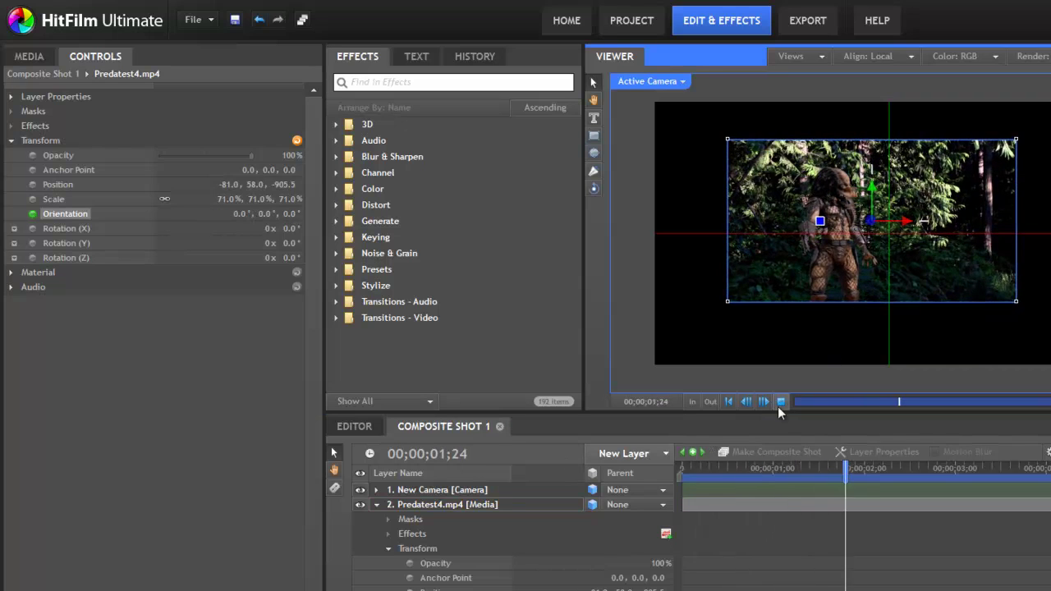
{"action": "left_click", "coordinate": [780, 401]}
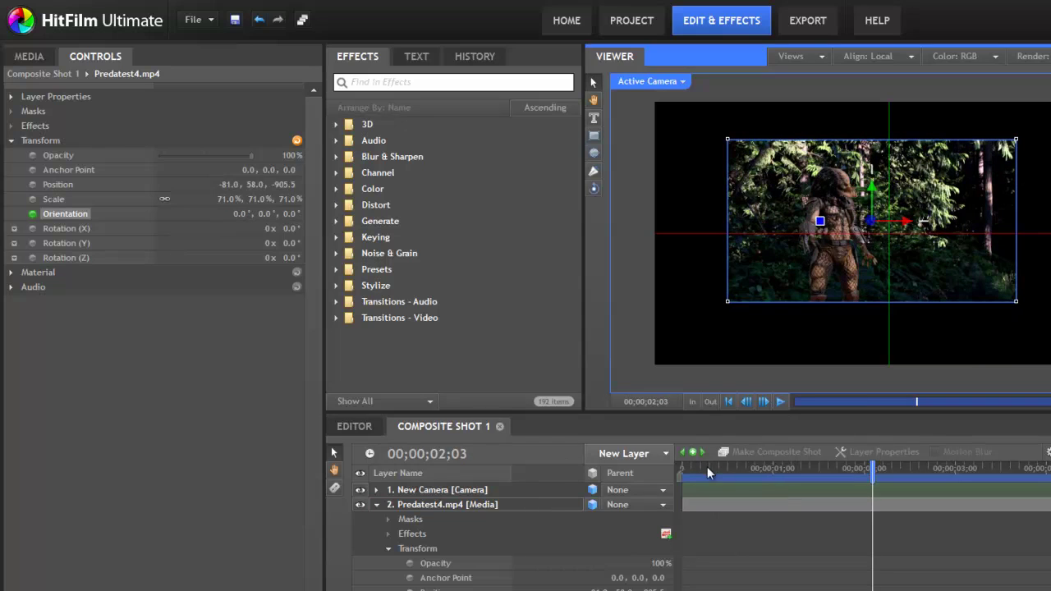
{"action": "left_click", "coordinate": [706, 465]}
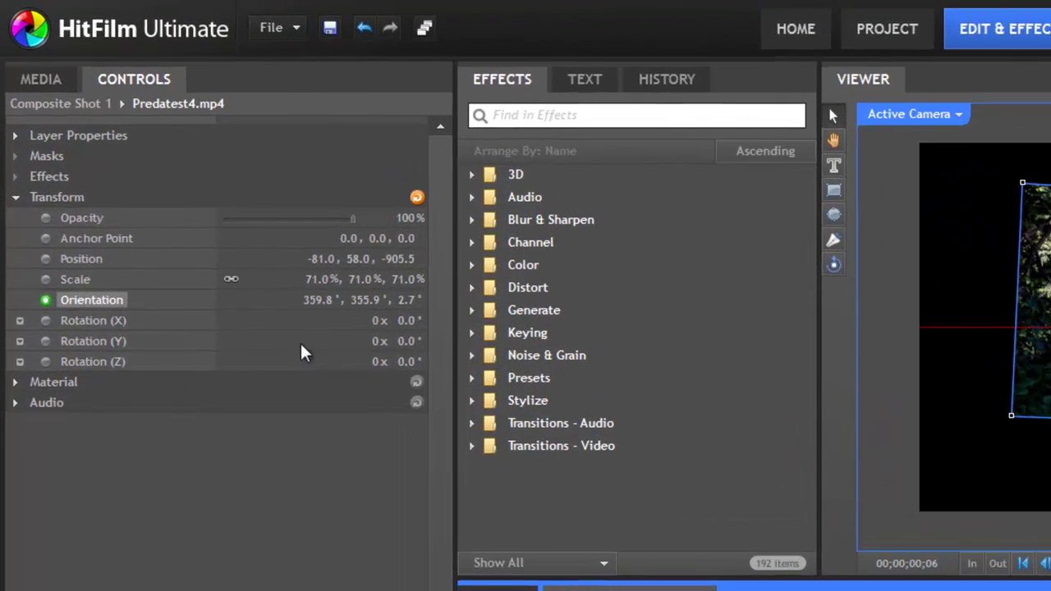
Reset Orientation to zero and enable Rotation X, Y and Z keyframing at the shot start
{"action": "right_click", "coordinate": [254, 216]}
{"action": "left_click", "coordinate": [408, 395]}
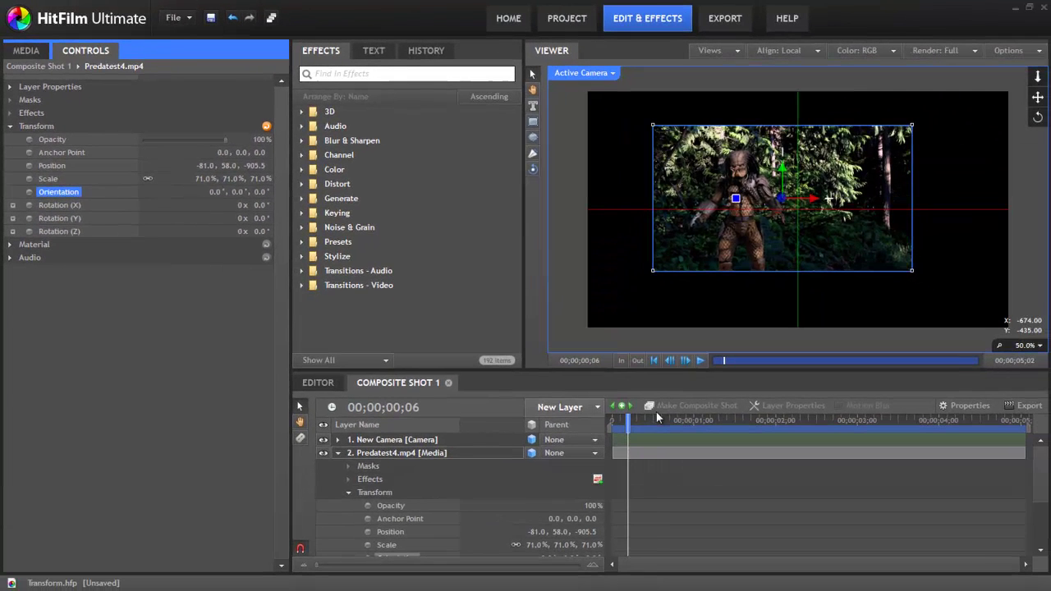
{"action": "left_click_drag", "start_coordinate": [657, 419], "coordinate": [602, 425]}
{"action": "left_click", "coordinate": [59, 206]}
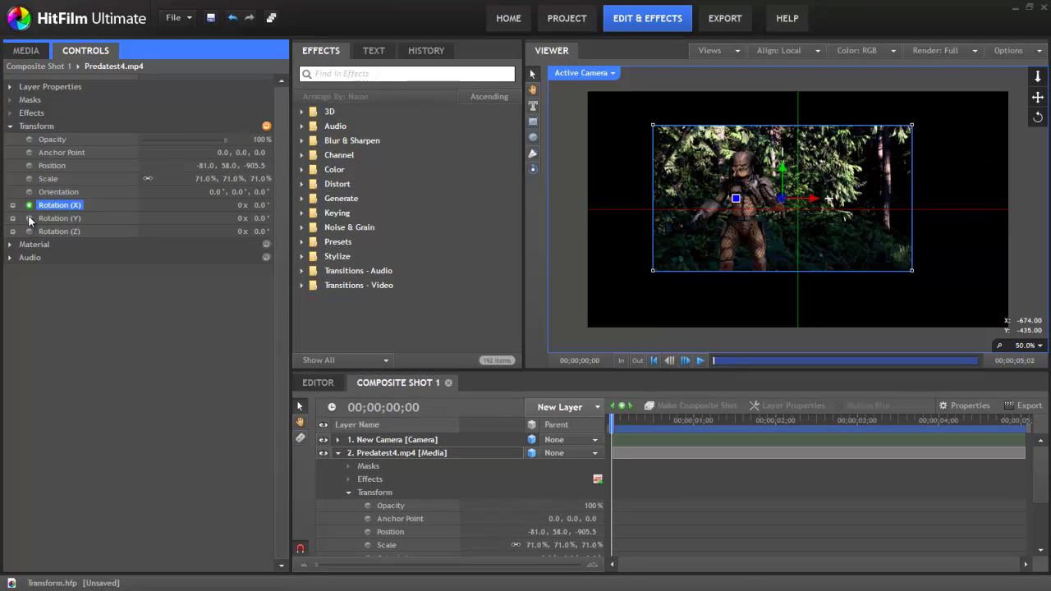
{"action": "left_click", "coordinate": [29, 219]}
{"action": "left_click", "coordinate": [29, 232]}
Spin Rotation X nearly a full turn at 00;00;01;00 and play it back
{"action": "left_click", "coordinate": [692, 421]}
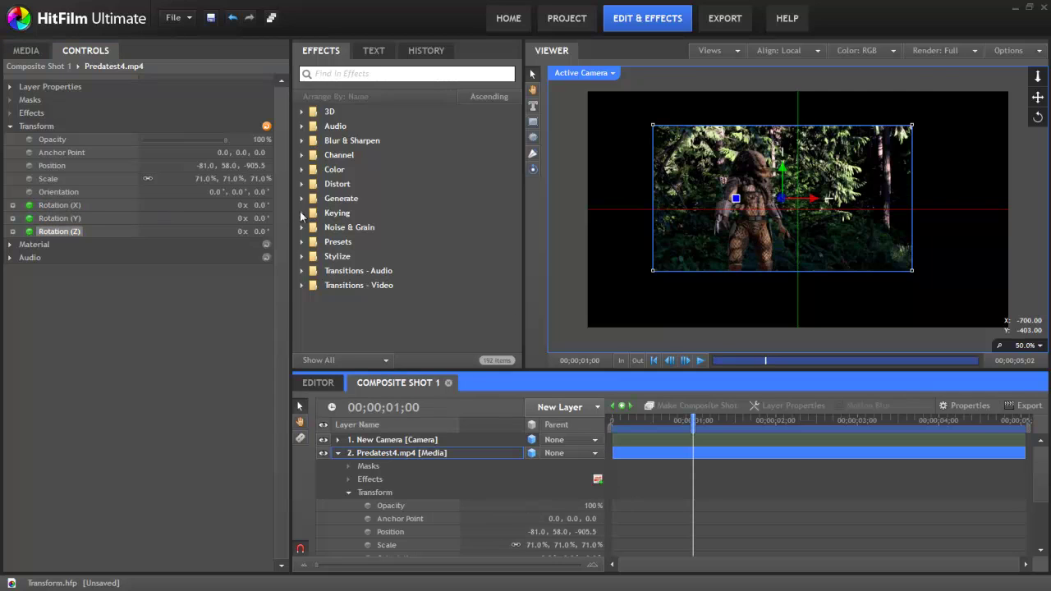
{"action": "left_click_drag", "start_coordinate": [244, 205], "coordinate": [491, 204]}
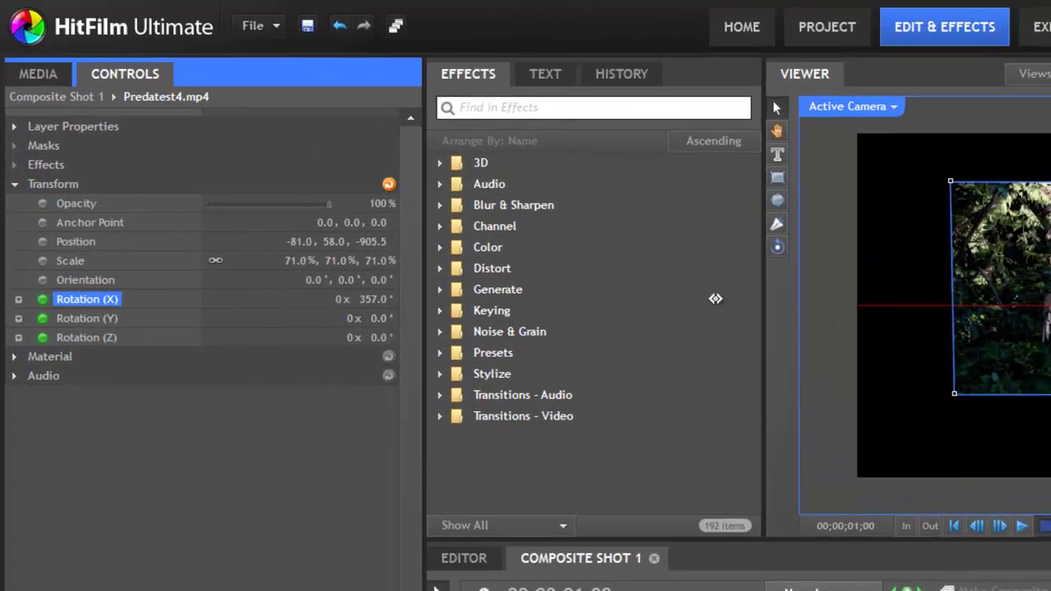
{"action": "left_click_drag", "start_coordinate": [715, 298], "coordinate": [720, 298]}
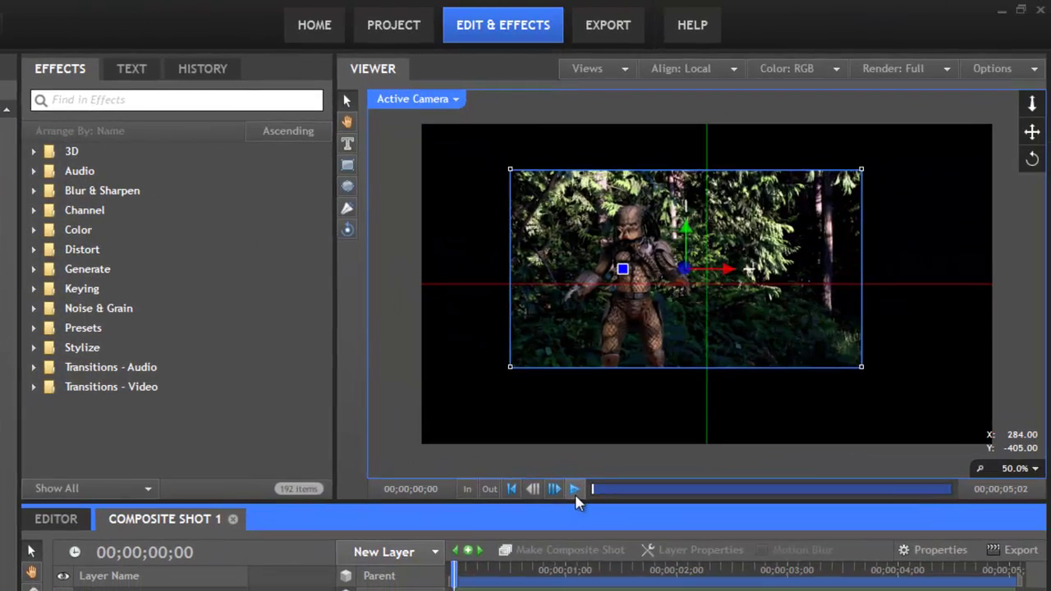
{"action": "left_click", "coordinate": [1048, 539]}
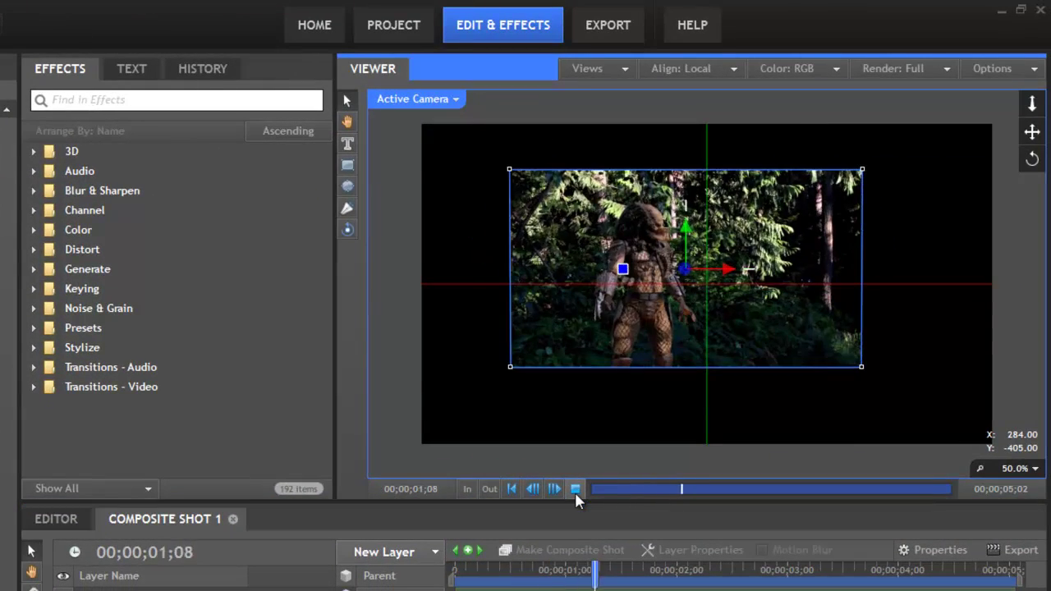
{"action": "left_click", "coordinate": [574, 490]}
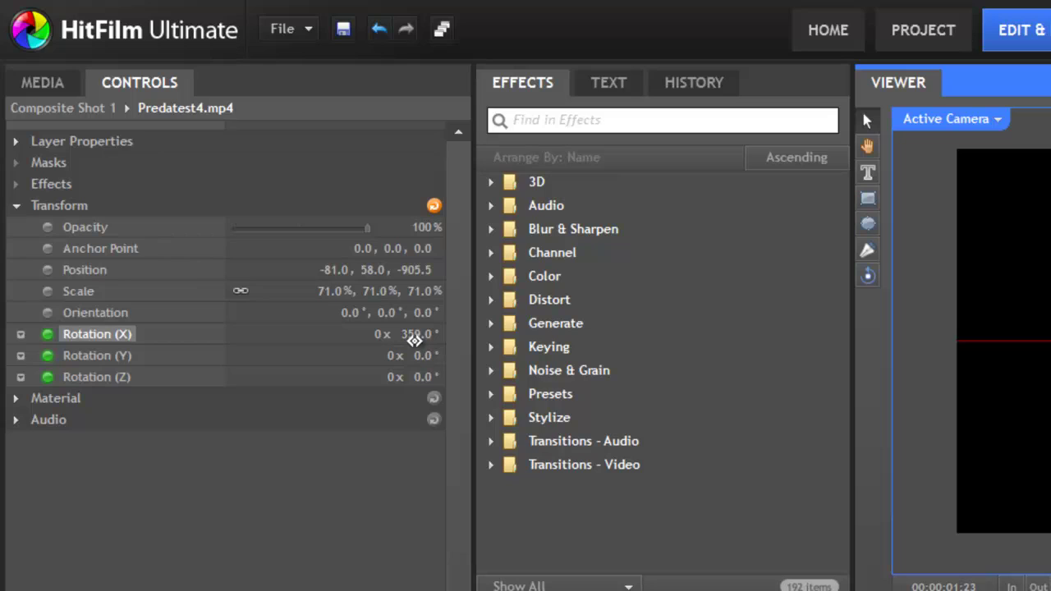
Reset Rotation (X) to 0°
{"action": "left_click_drag", "start_coordinate": [410, 336], "coordinate": [361, 335]}
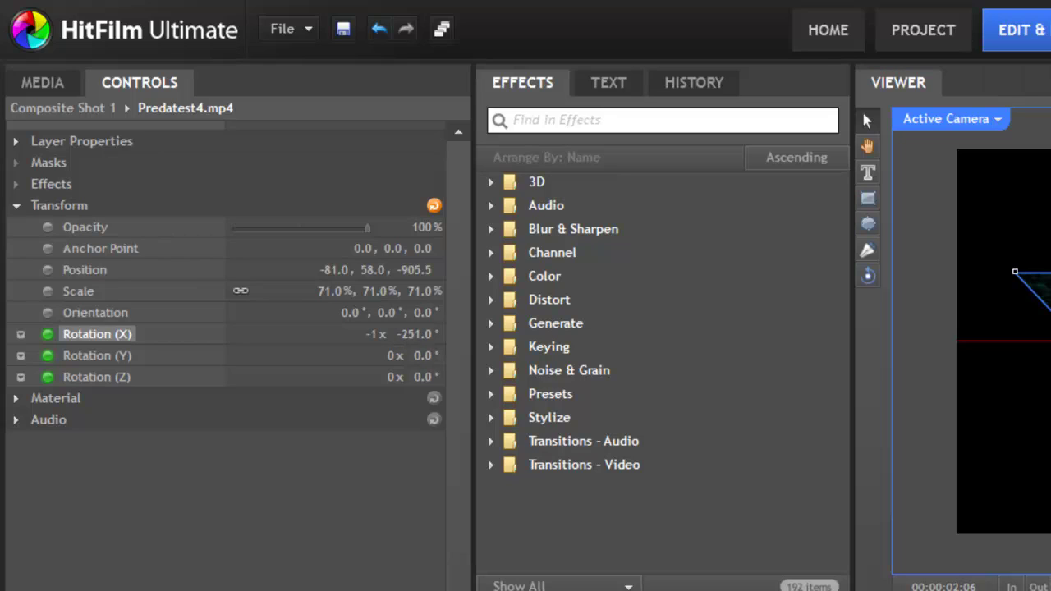
{"action": "left_click", "coordinate": [422, 335]}
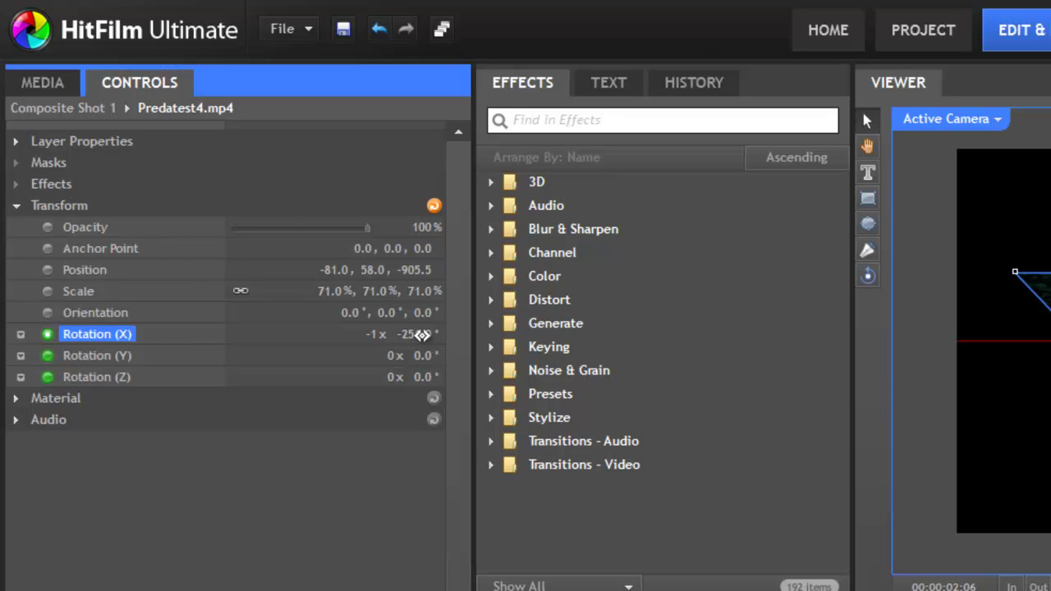
{"action": "right_click", "coordinate": [422, 335]}
{"action": "left_click", "coordinate": [481, 428]}
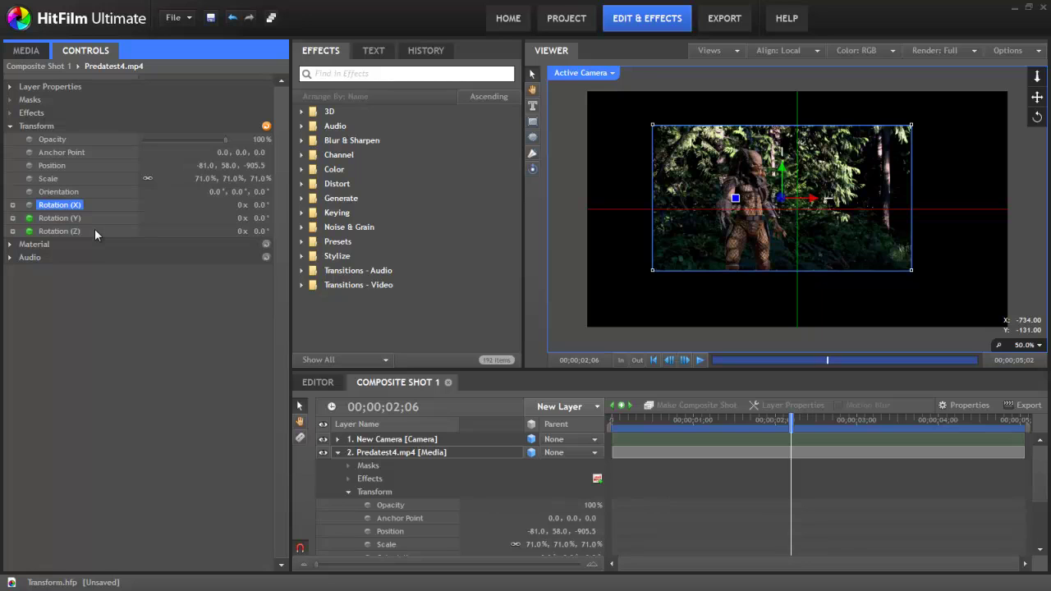
{"action": "left_click", "coordinate": [57, 153]}
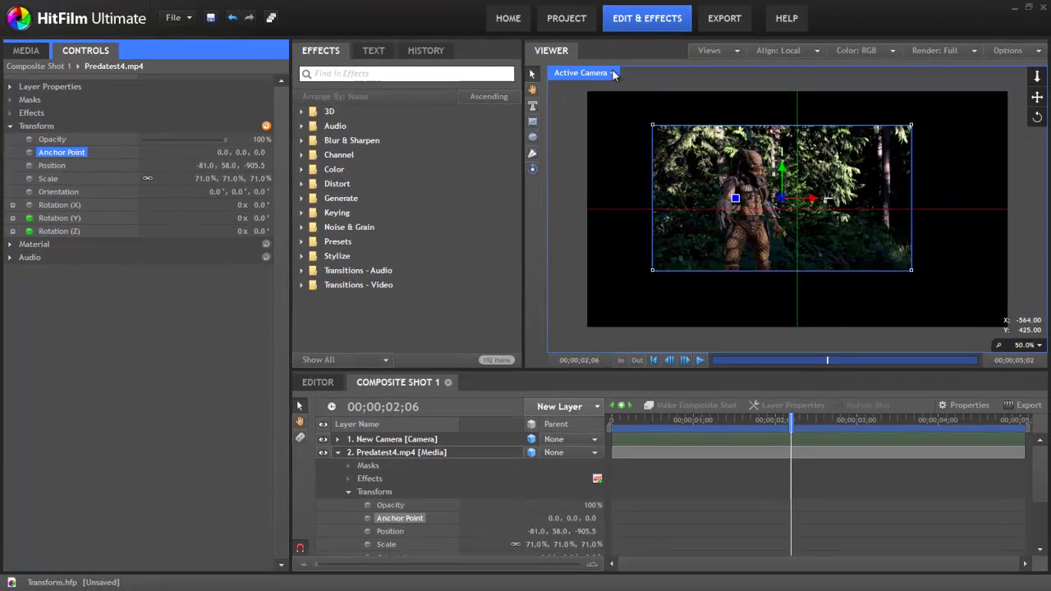
In Perspective view, set the Predator layer's Anchor Point Z to -986.0
{"action": "left_click", "coordinate": [905, 113]}
{"action": "left_click", "coordinate": [591, 104]}
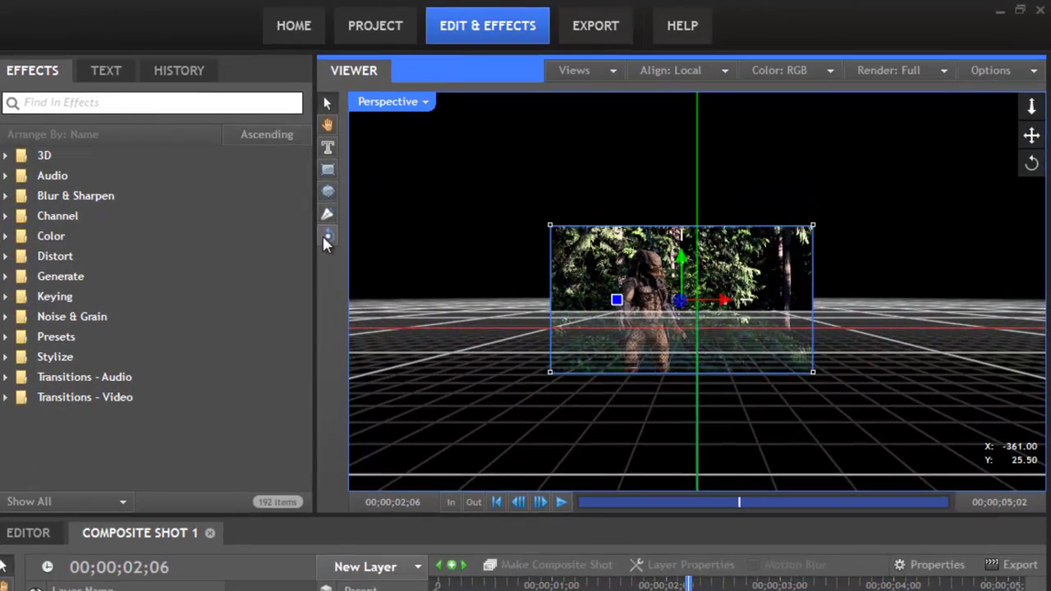
{"action": "mouse_move", "coordinate": [695, 313]}
{"action": "left_mouse_down"}
{"action": "mouse_move", "coordinate": [798, 302]}
{"action": "mouse_move", "coordinate": [680, 308]}
{"action": "left_mouse_up"}
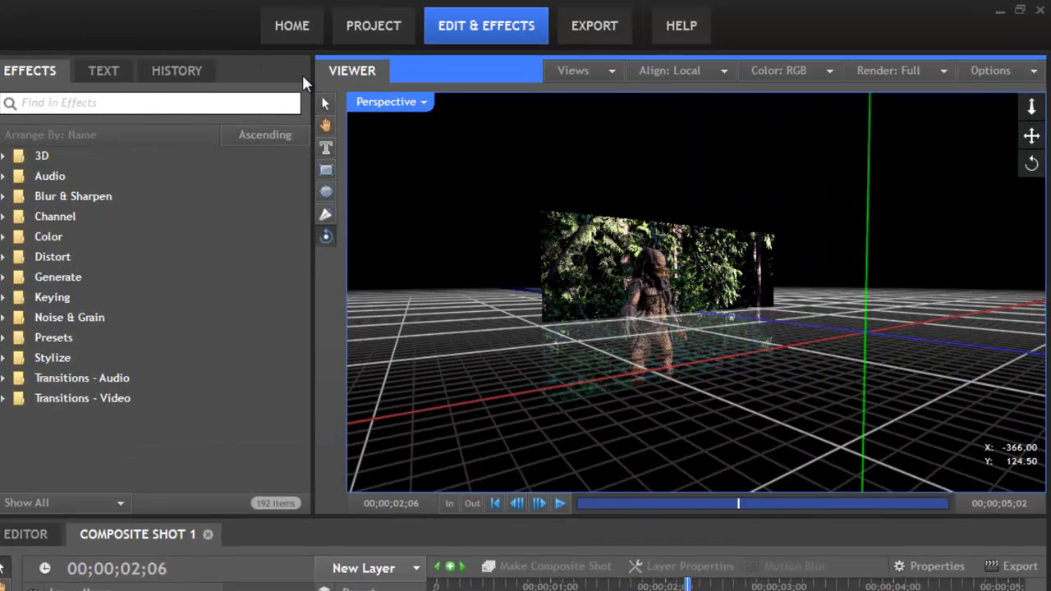
{"action": "left_click", "coordinate": [326, 104]}
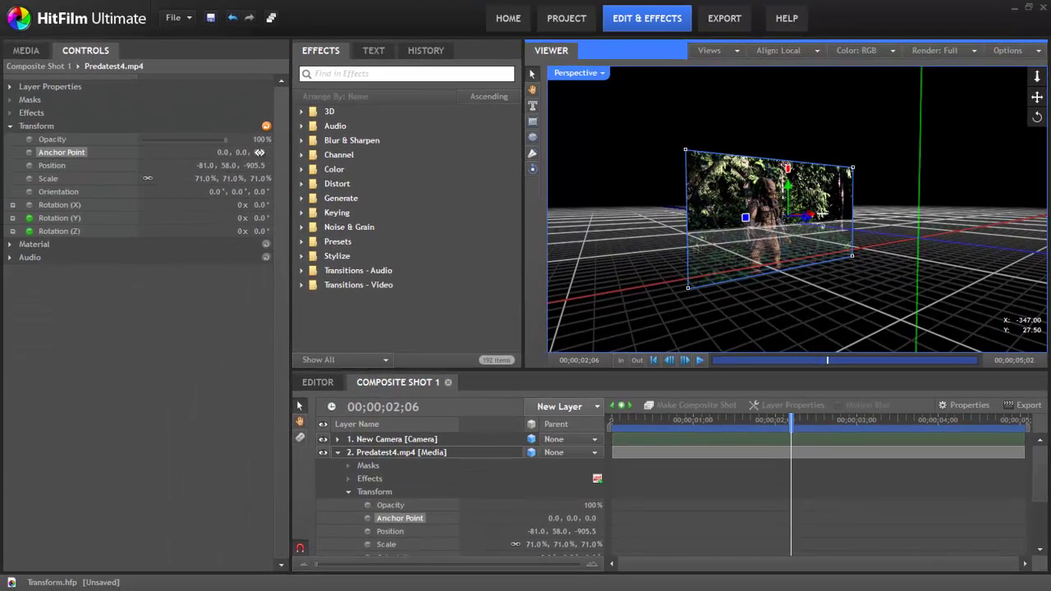
{"action": "left_click_drag", "start_coordinate": [259, 152], "coordinate": [72, 554]}
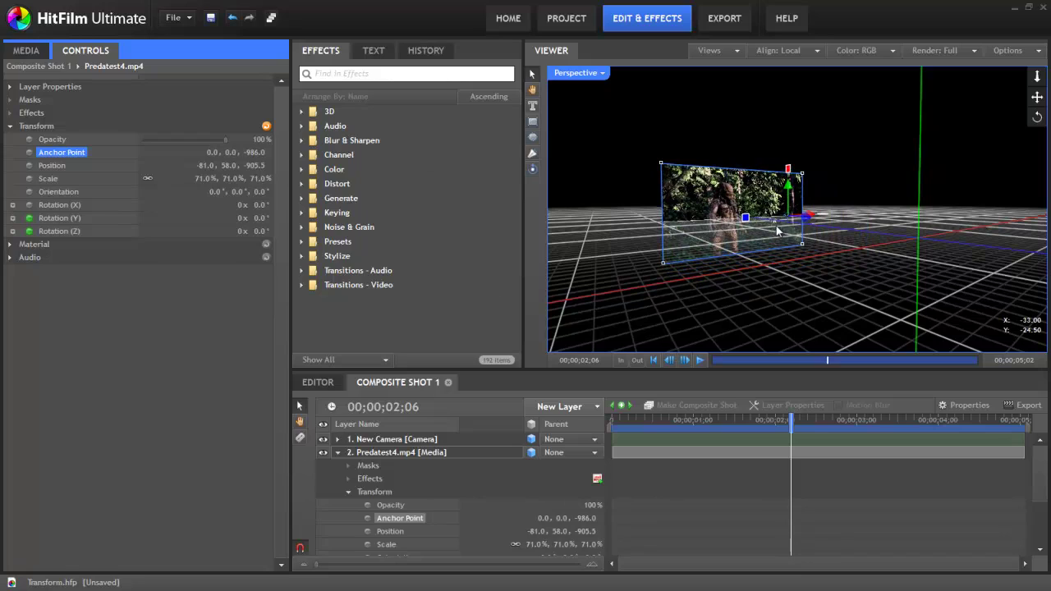
Check the layer from Top view, then in Perspective set Rotation (Y) to 2x 141.0°
{"action": "left_click", "coordinate": [580, 73]}
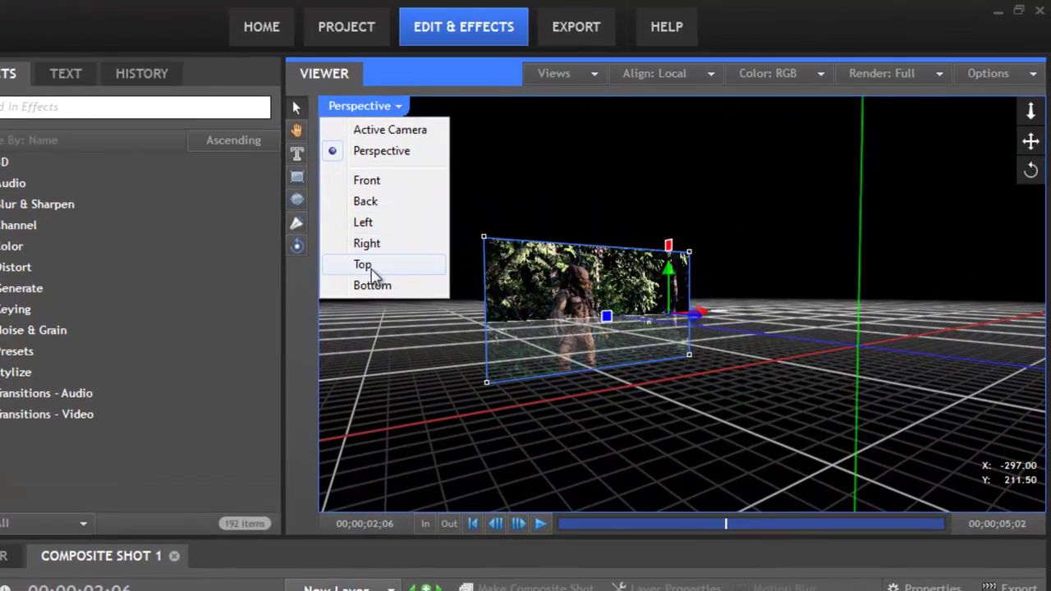
{"action": "left_click", "coordinate": [362, 264]}
{"action": "left_click_drag", "start_coordinate": [1029, 141], "coordinate": [779, 7]}
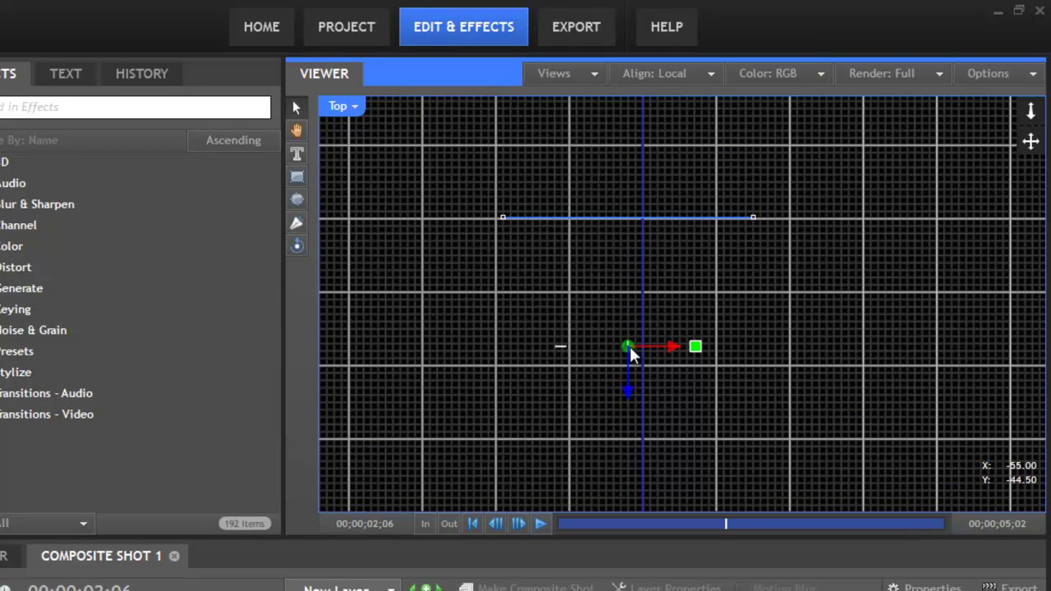
{"action": "left_click", "coordinate": [345, 106]}
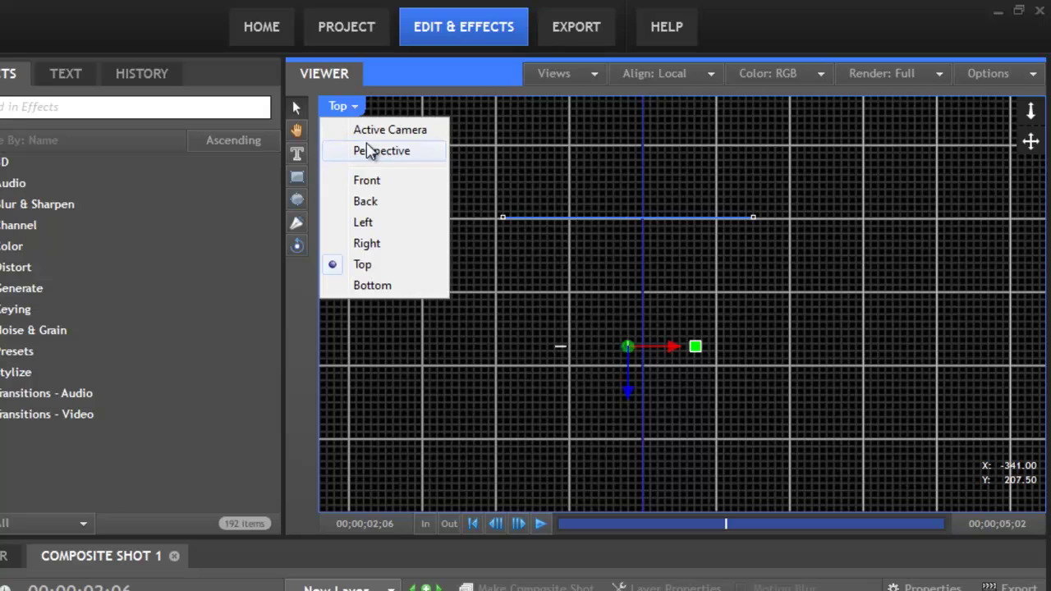
{"action": "left_click", "coordinate": [367, 150]}
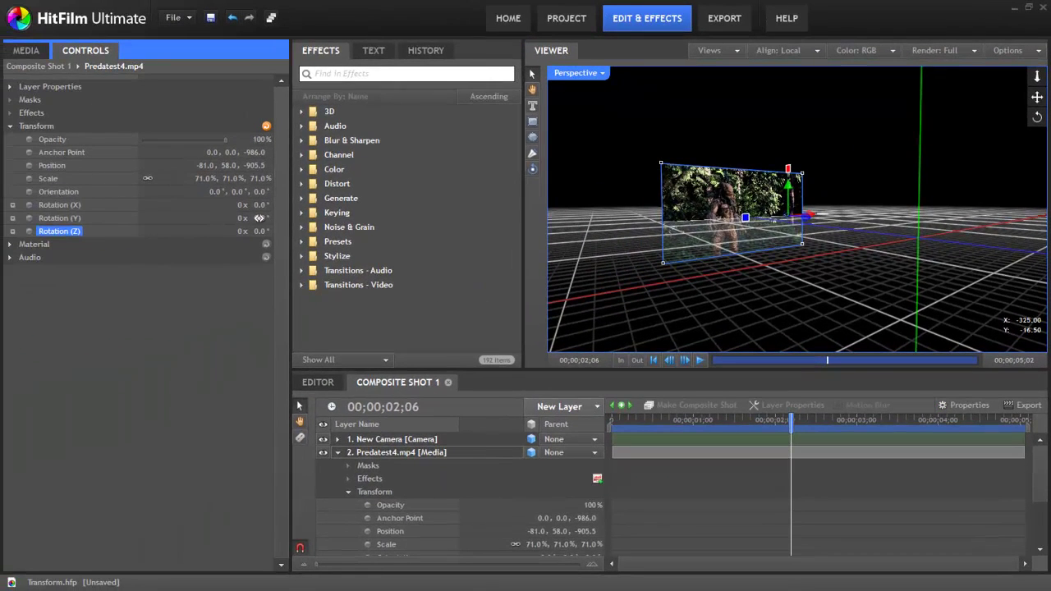
{"action": "left_click_drag", "start_coordinate": [258, 218], "coordinate": [787, 220]}
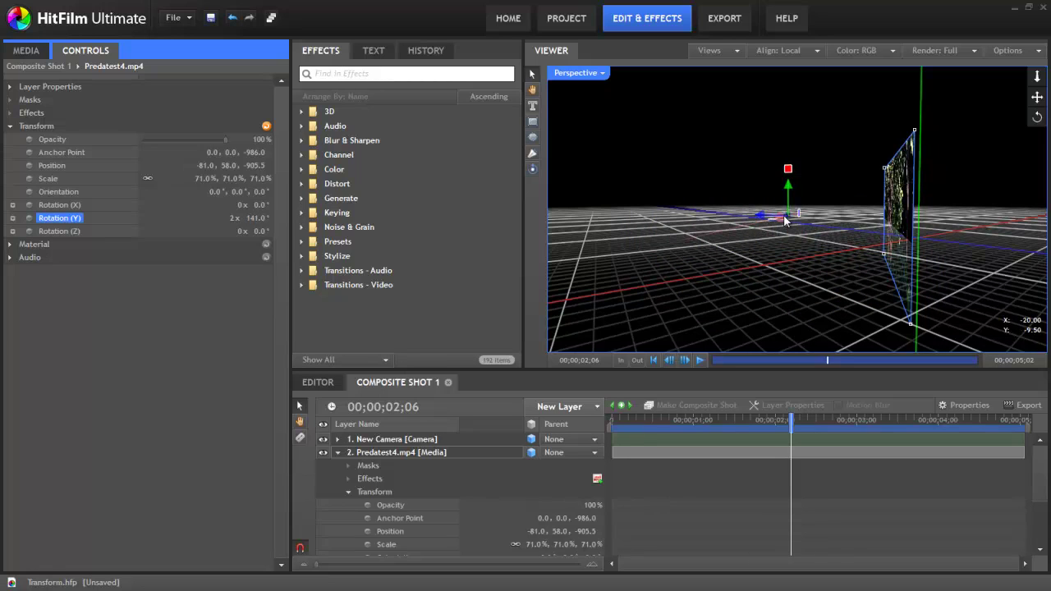